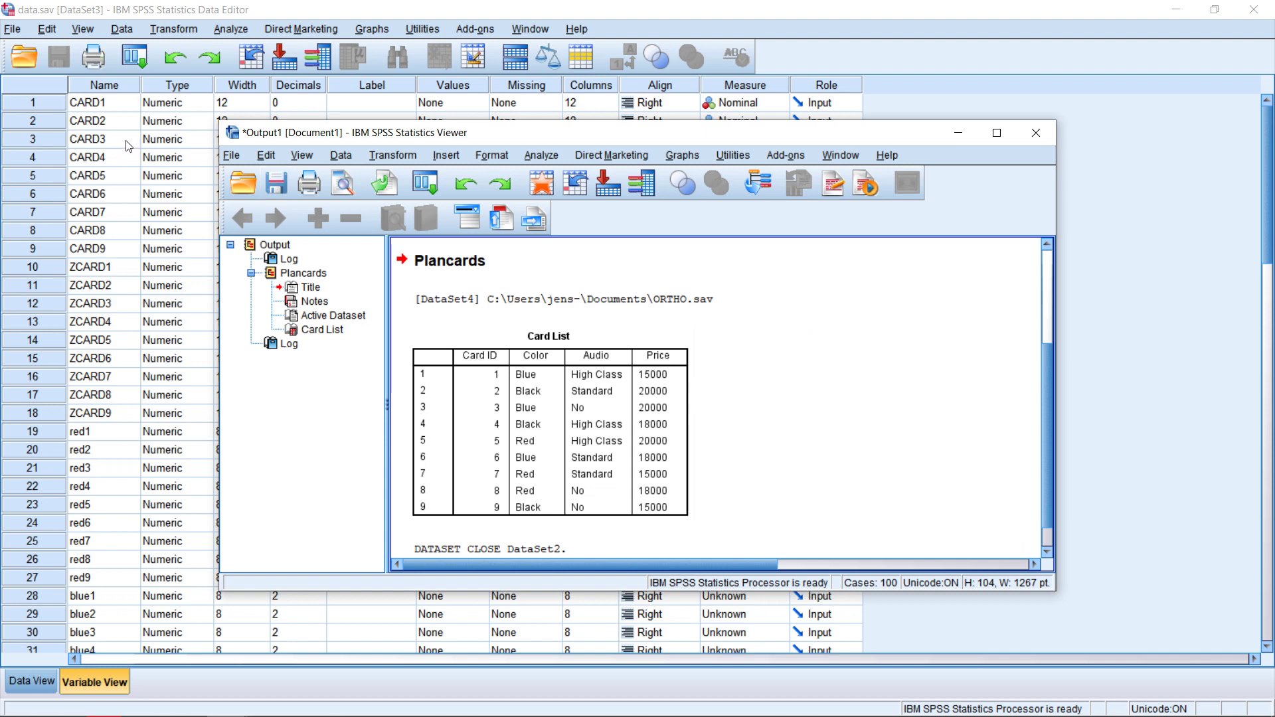
Bring the data.sav Data Editor forward, select CARD1–CARD9, and view their rating values.
{"action": "left_click", "coordinate": [125, 180]}
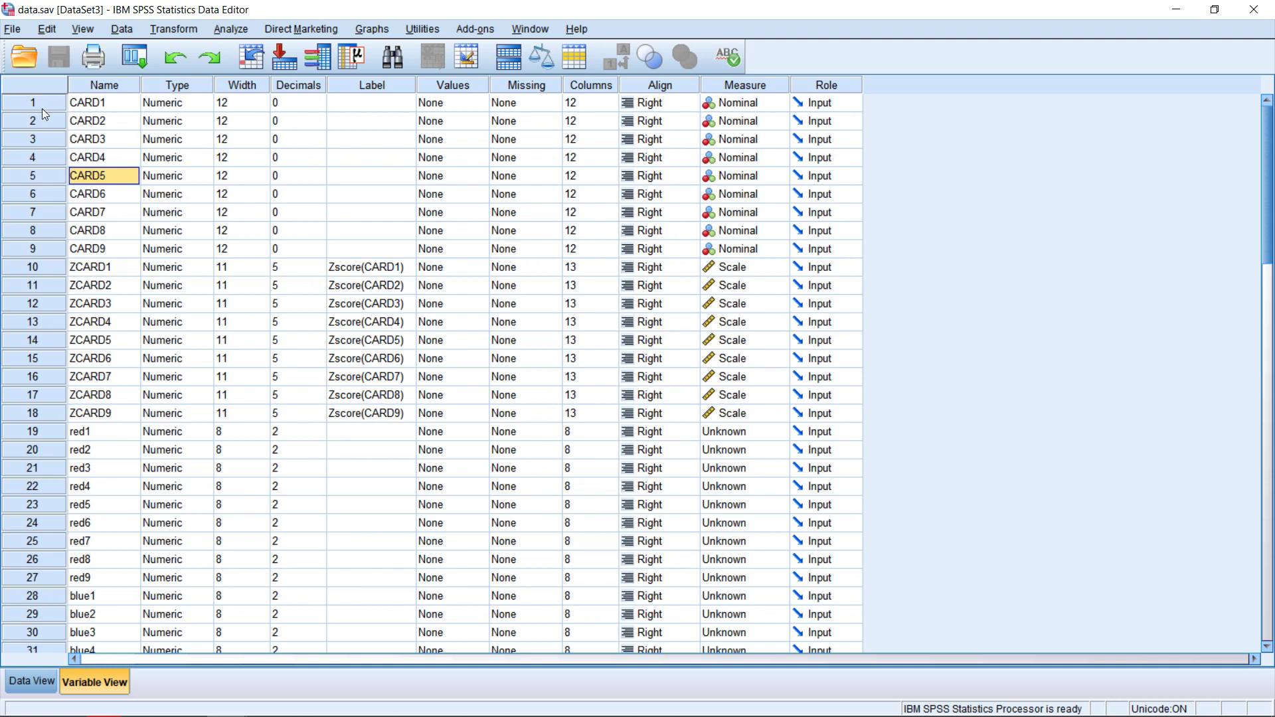
{"action": "left_click_drag", "start_coordinate": [42, 109], "coordinate": [45, 253]}
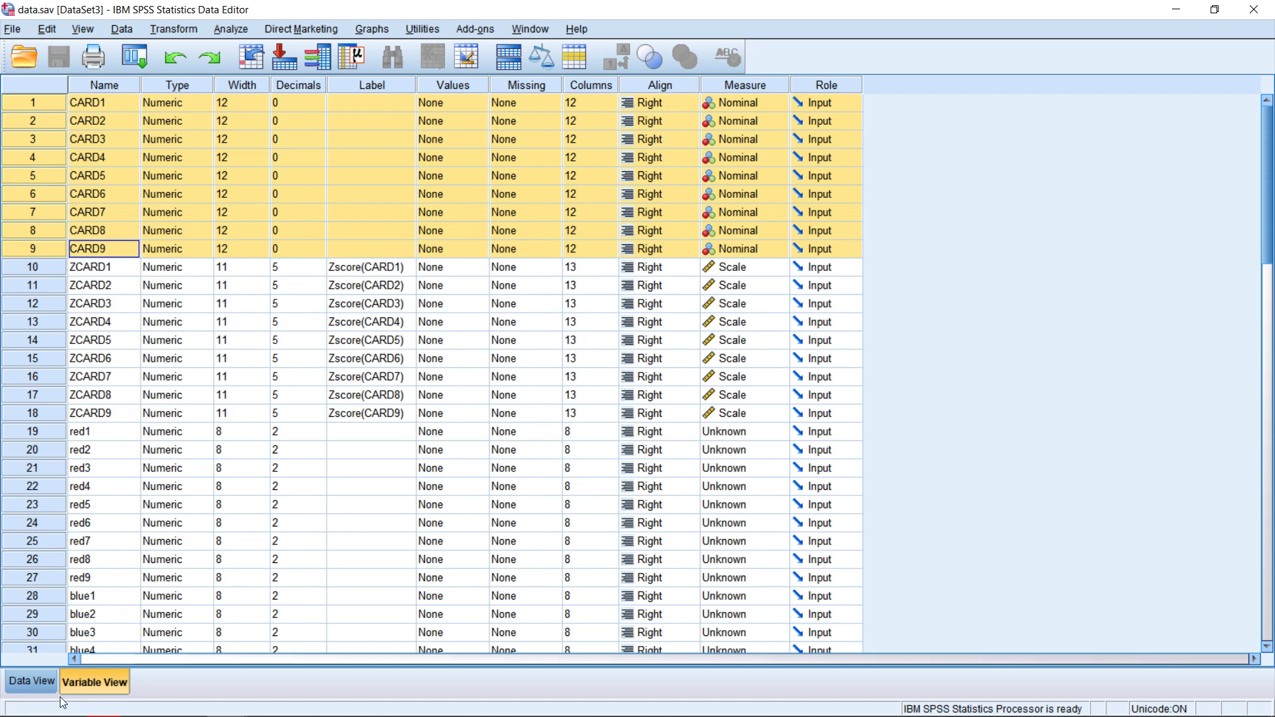
{"action": "left_click", "coordinate": [32, 678]}
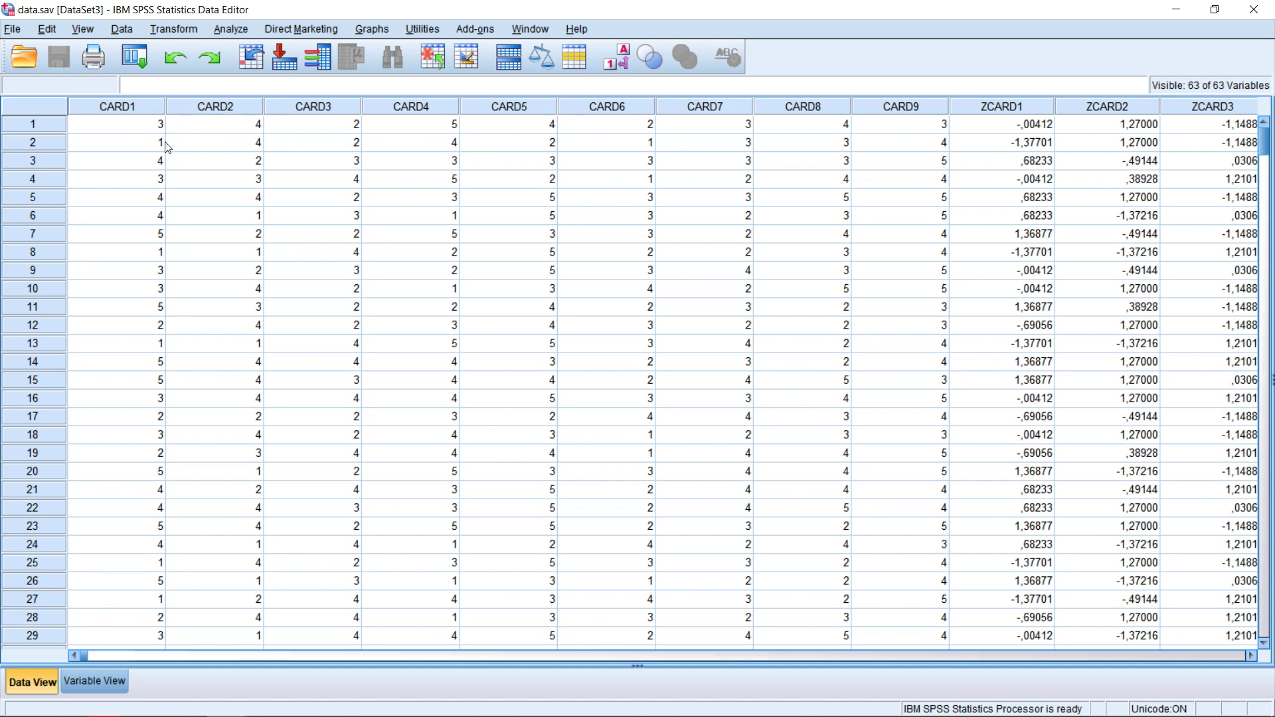
Switch back to Variable View to show data.sav's variable definitions.
{"action": "left_click", "coordinate": [94, 682]}
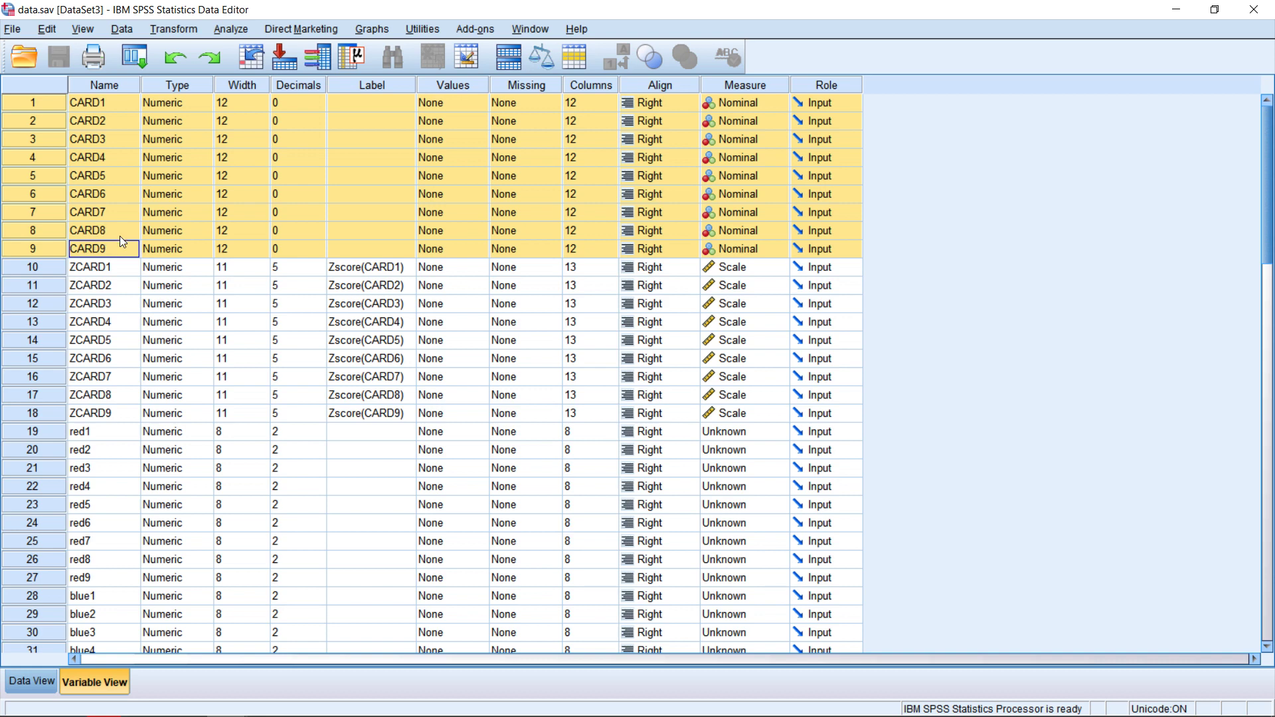
{"action": "scroll", "coordinate": [127, 254], "scroll_direction": "down", "scroll_amount": 1}
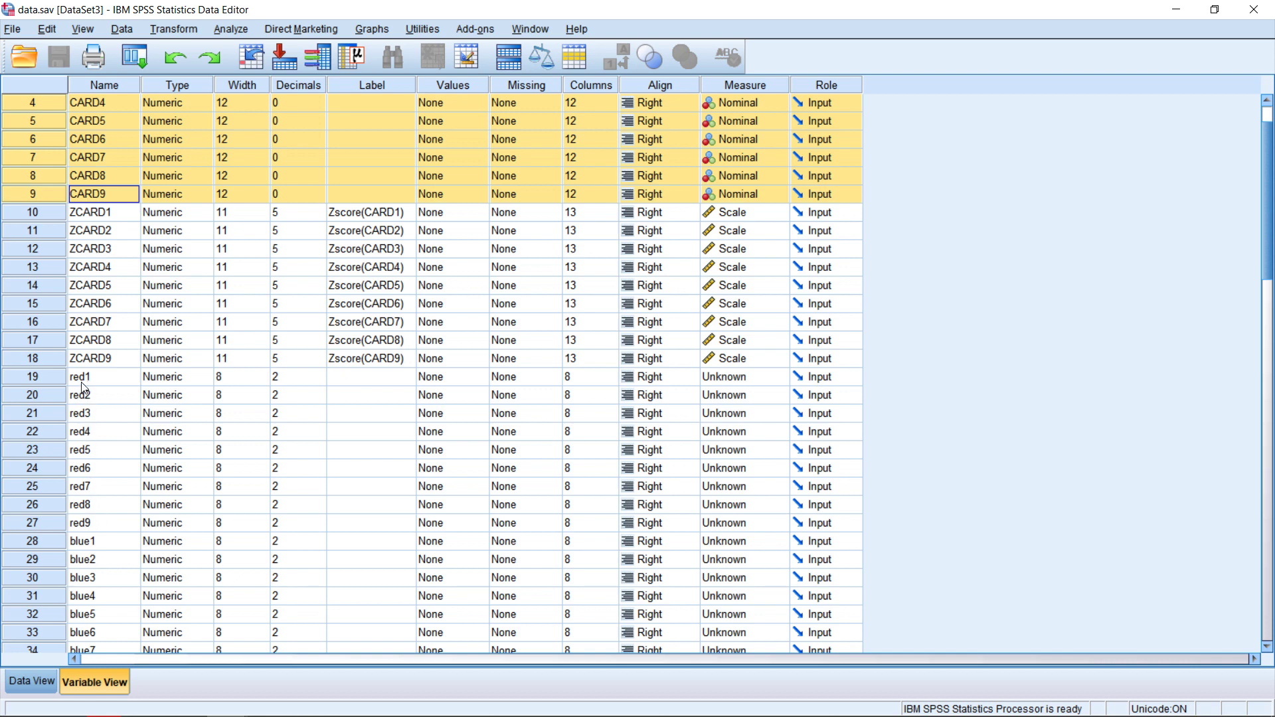
{"action": "scroll", "coordinate": [82, 490], "scroll_direction": "down", "scroll_amount": 2}
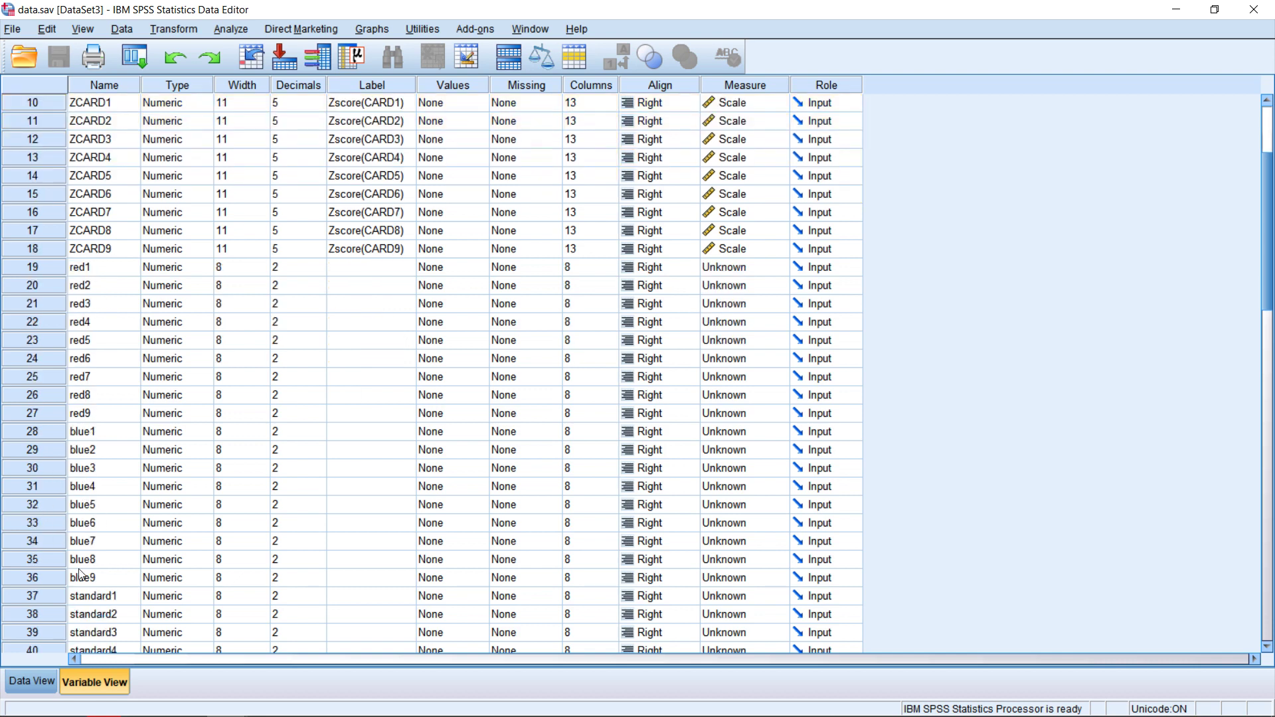
{"action": "scroll", "coordinate": [116, 433], "scroll_direction": "up", "scroll_amount": 3}
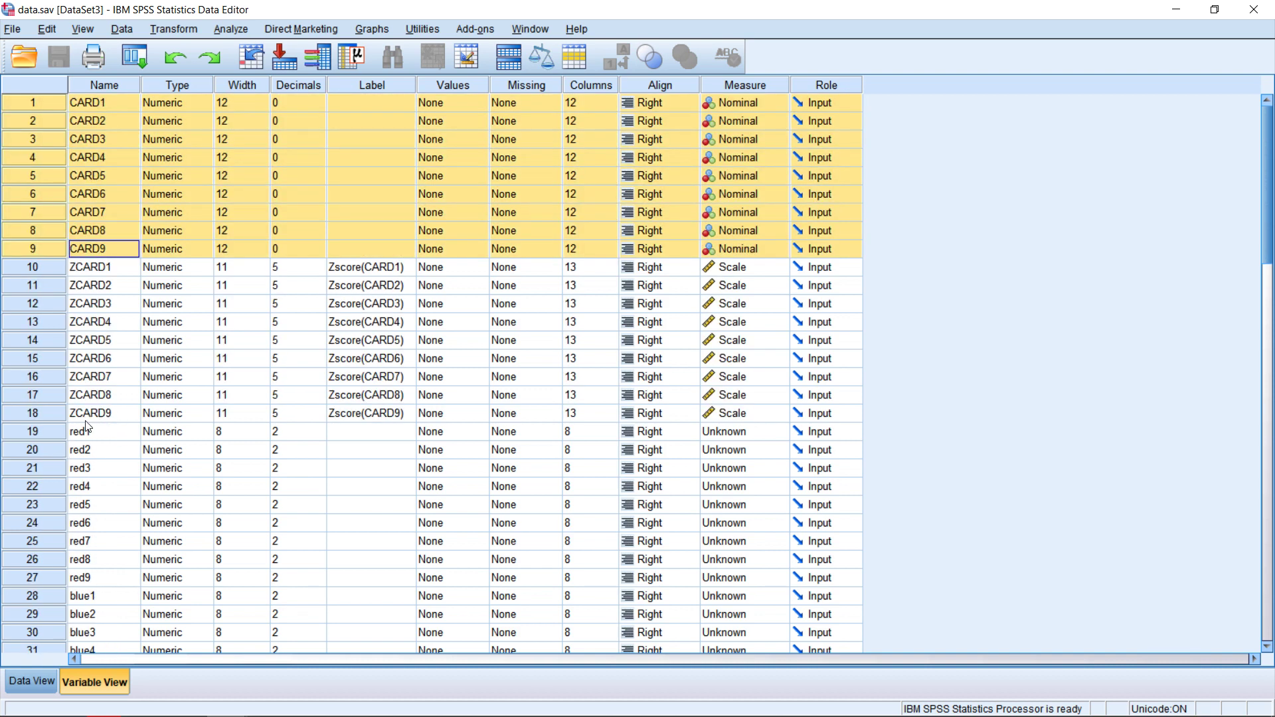
Show Data View and scroll right past the red and blue dummies to the standard columns.
{"action": "left_click", "coordinate": [53, 683]}
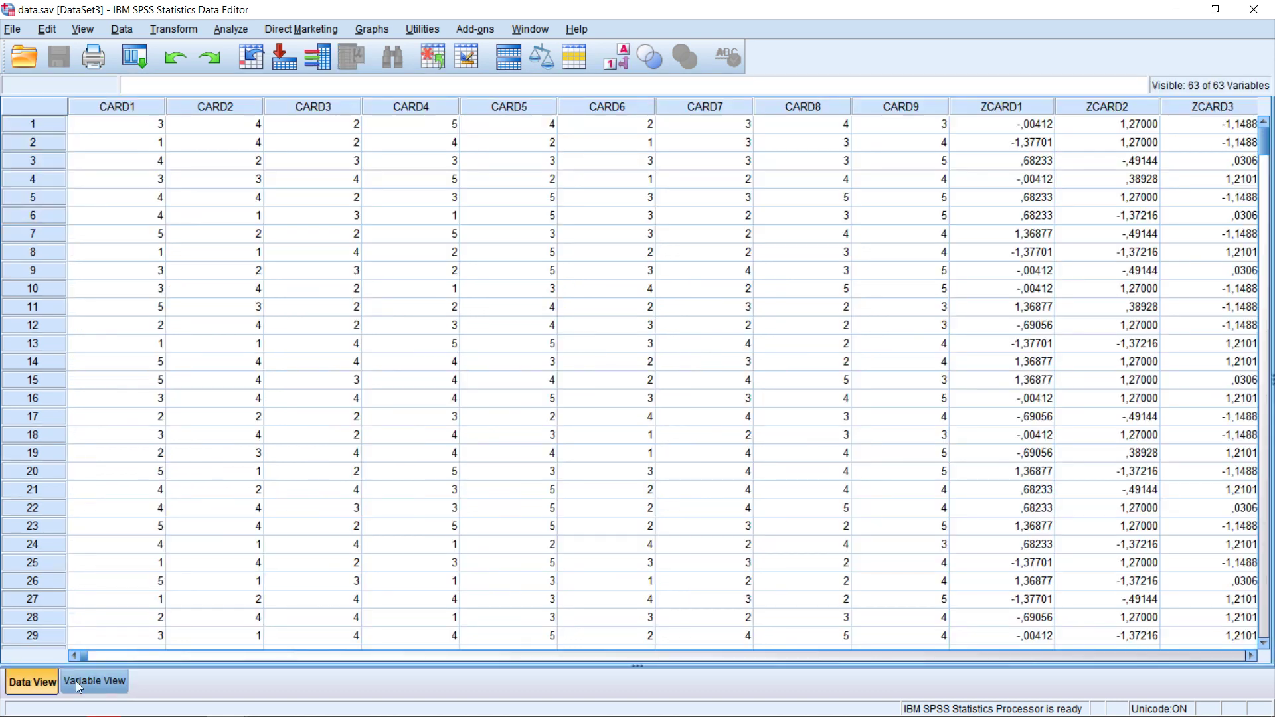
{"action": "left_click", "coordinate": [115, 659]}
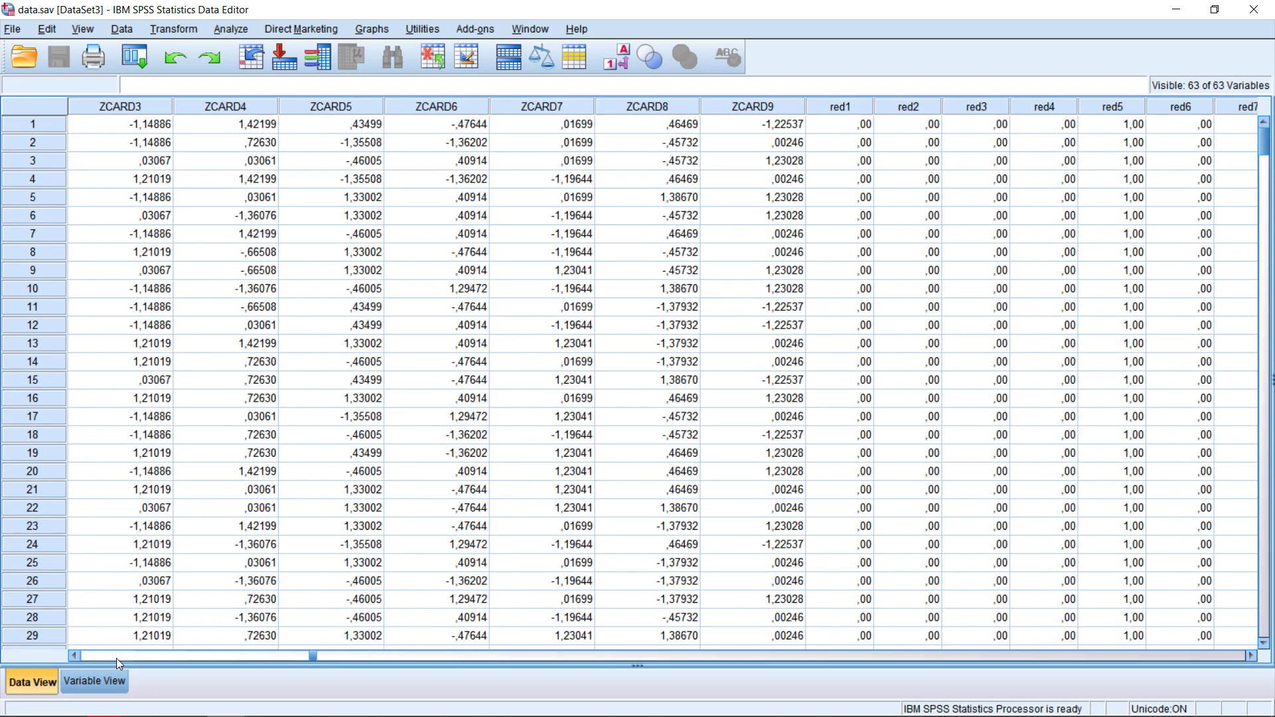
{"action": "left_click", "coordinate": [1251, 656]}
{"action": "left_click", "coordinate": [1252, 656]}
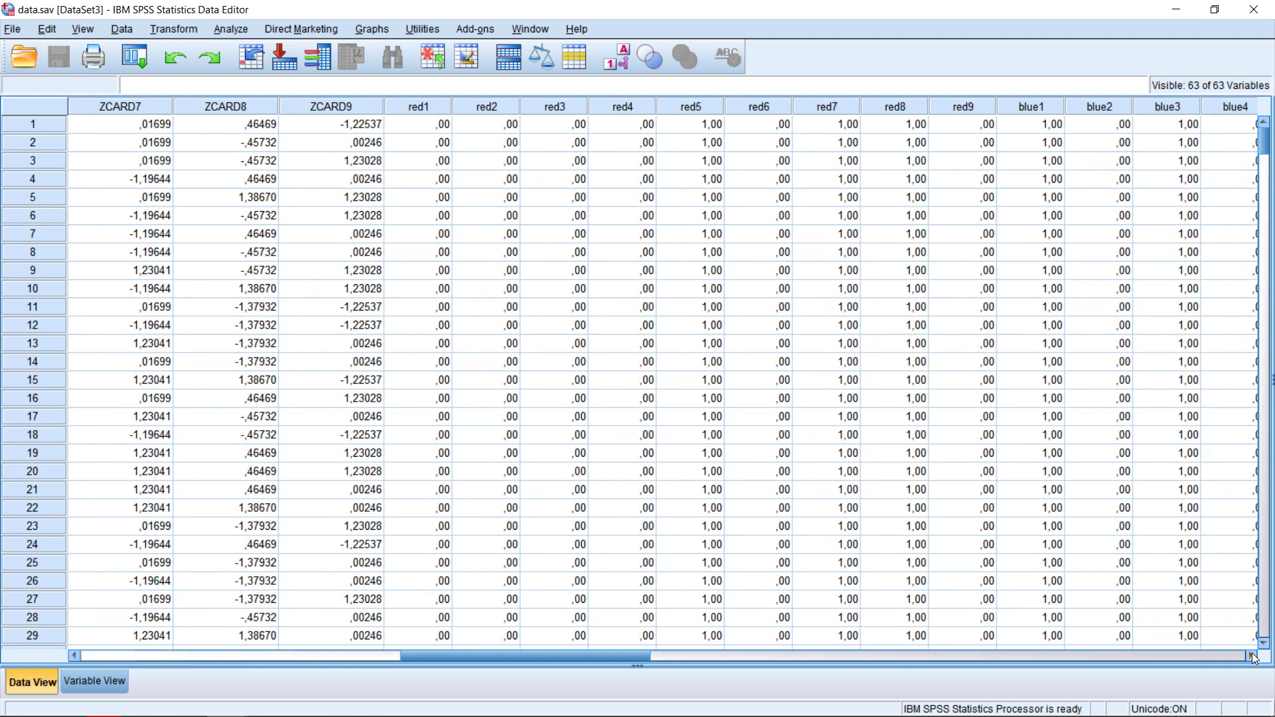
{"action": "left_click", "coordinate": [1252, 656]}
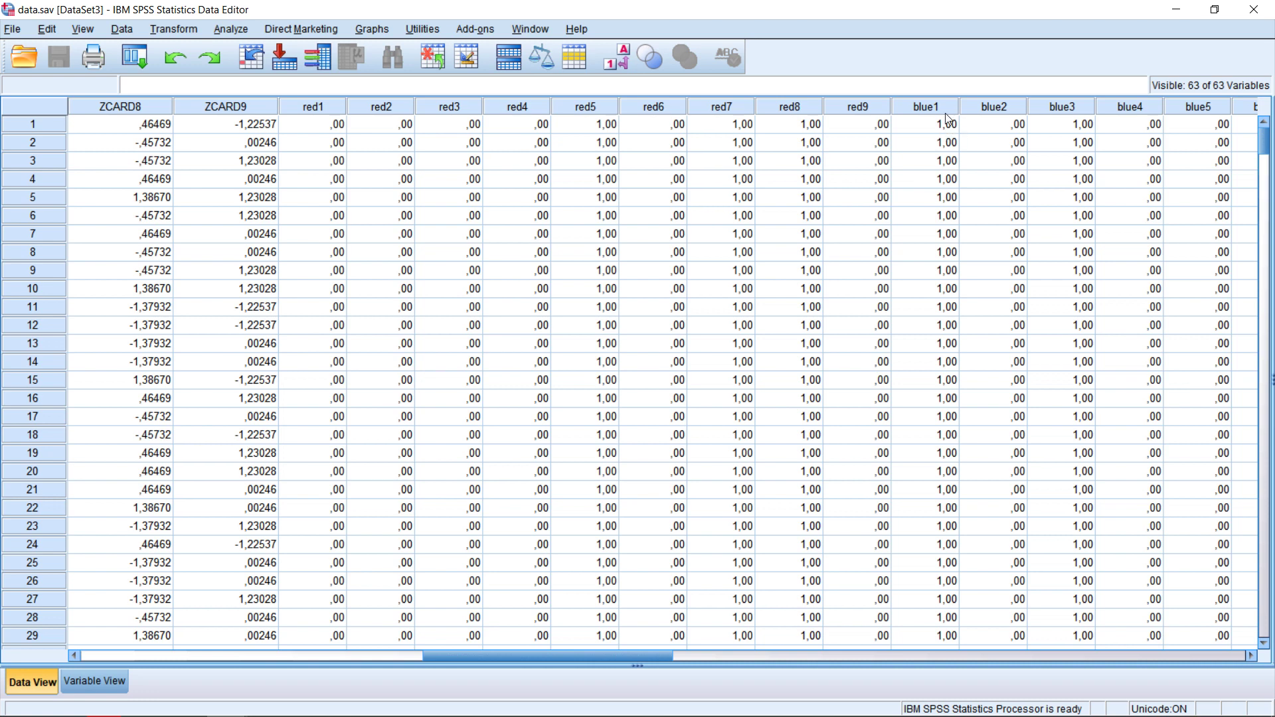
{"action": "left_click", "coordinate": [1252, 656]}
{"action": "left_click", "coordinate": [1252, 656]}
{"action": "left_click", "coordinate": [1251, 656]}
{"action": "left_click", "coordinate": [1252, 657]}
{"action": "left_click", "coordinate": [1252, 657]}
{"action": "left_click", "coordinate": [1252, 657]}
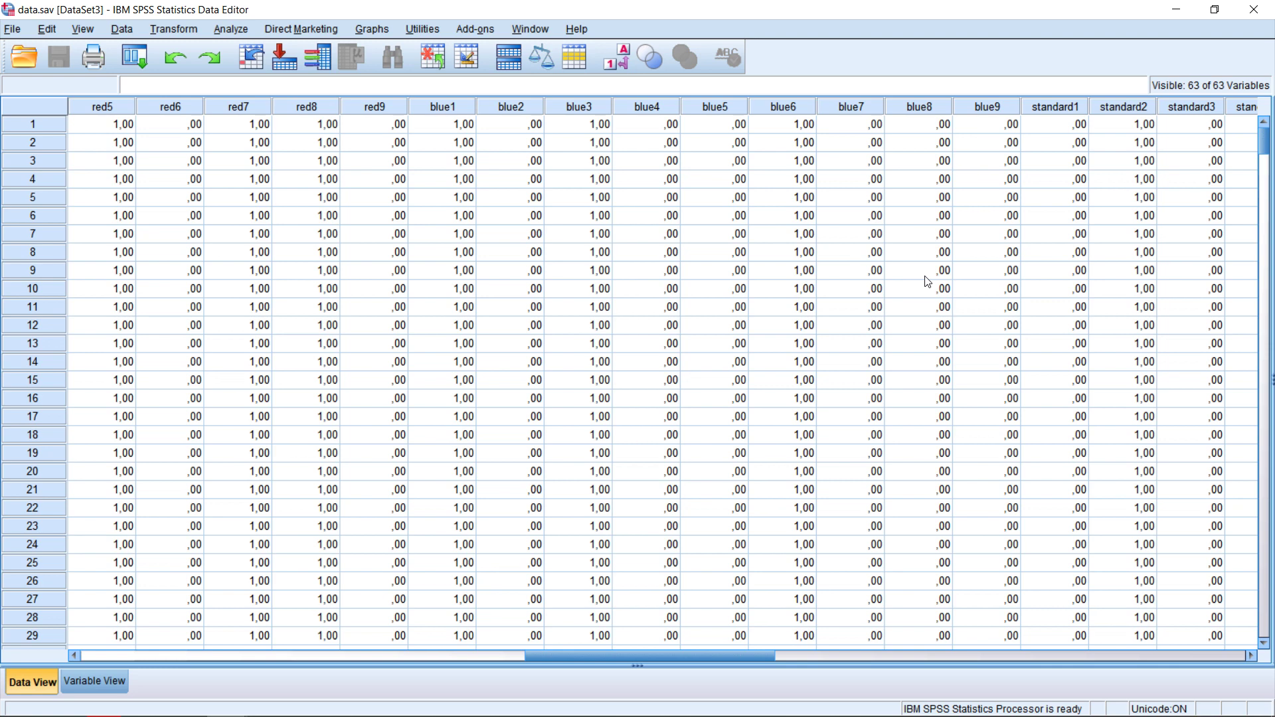
Scroll the data grid right to show high1–high9 and price columns p1–p3.
{"action": "left_click_drag", "start_coordinate": [724, 655], "coordinate": [918, 689]}
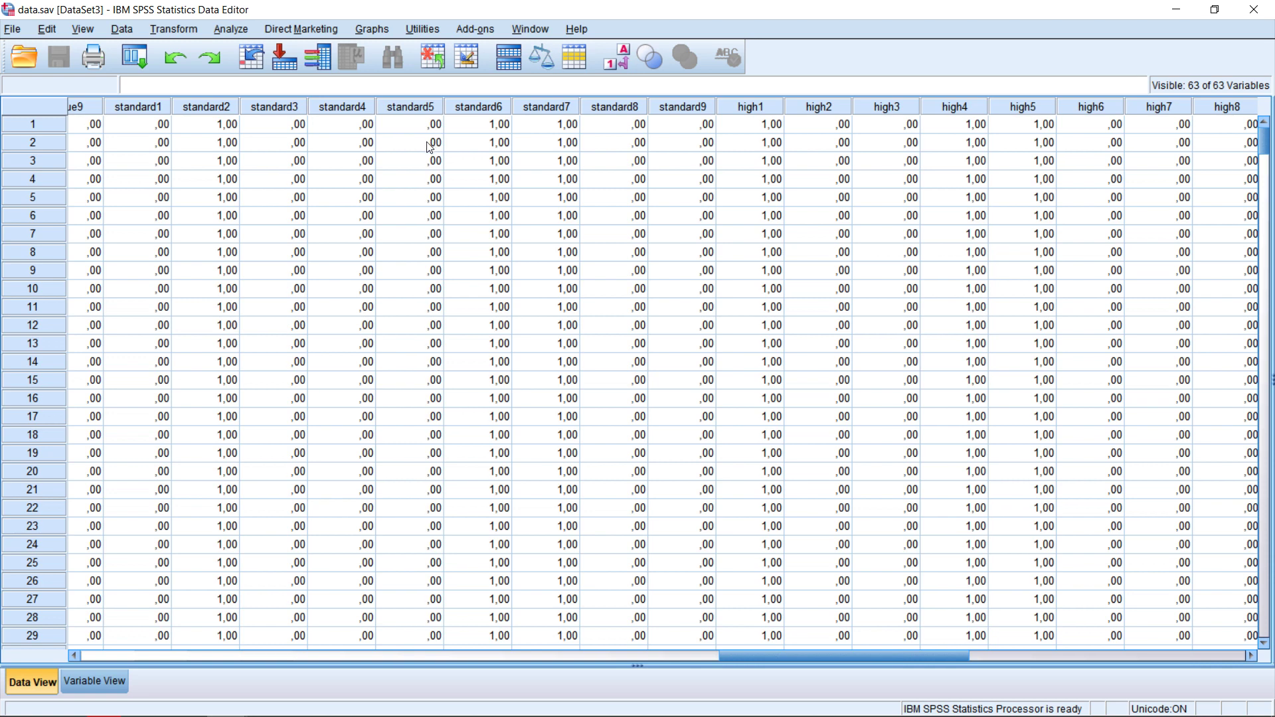
{"action": "left_click_drag", "start_coordinate": [874, 658], "coordinate": [949, 659]}
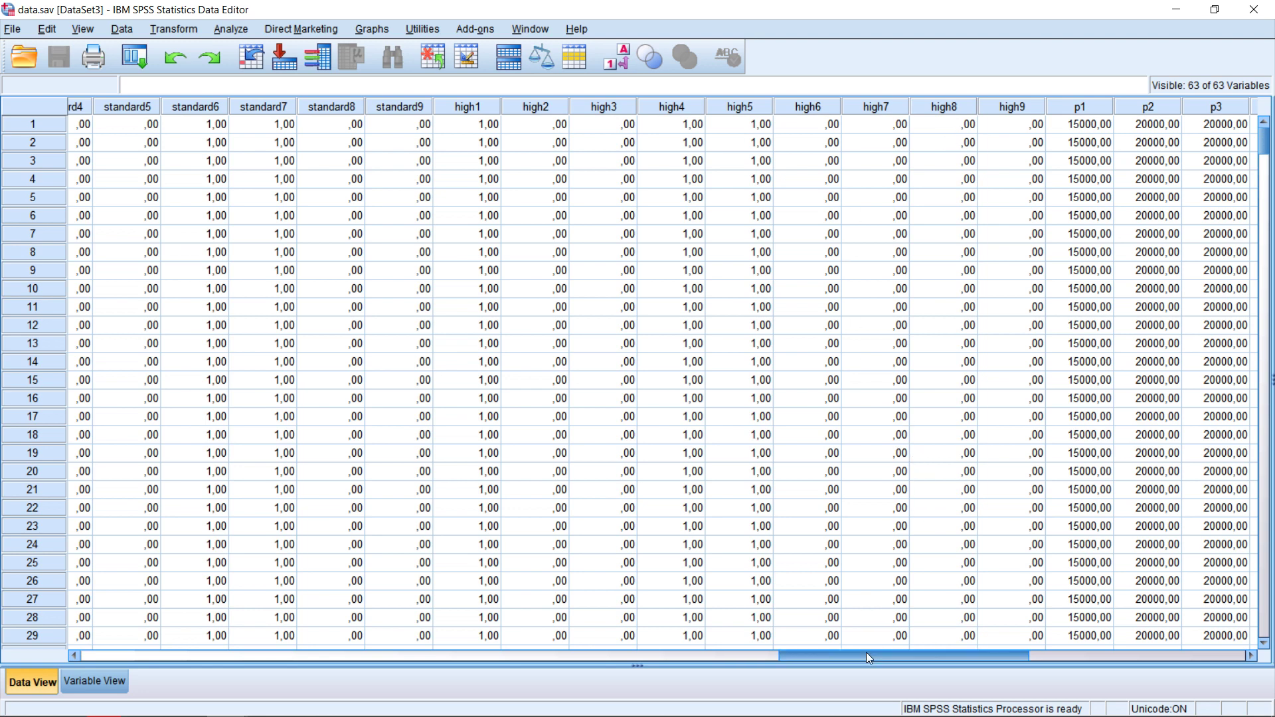
{"action": "left_click_drag", "start_coordinate": [913, 656], "coordinate": [1023, 656]}
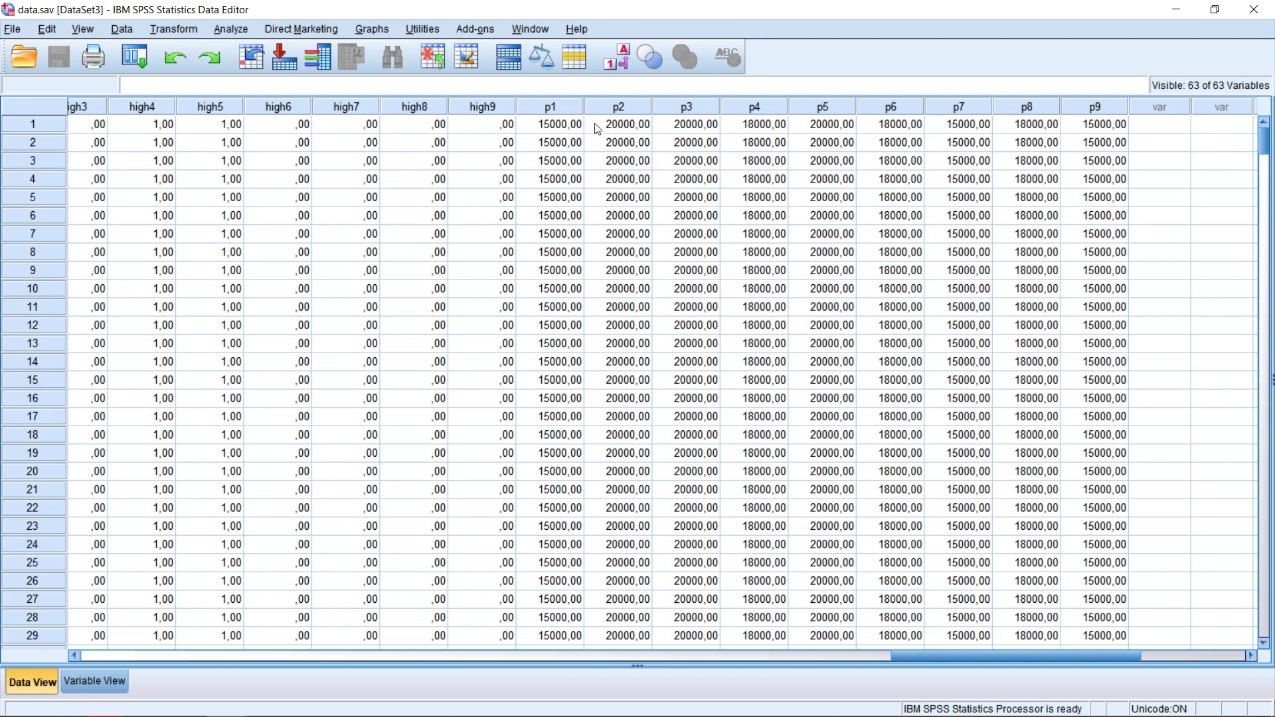
{"action": "left_click_drag", "start_coordinate": [544, 470], "coordinate": [552, 508]}
{"action": "left_click", "coordinate": [564, 289]}
{"action": "left_click", "coordinate": [553, 125]}
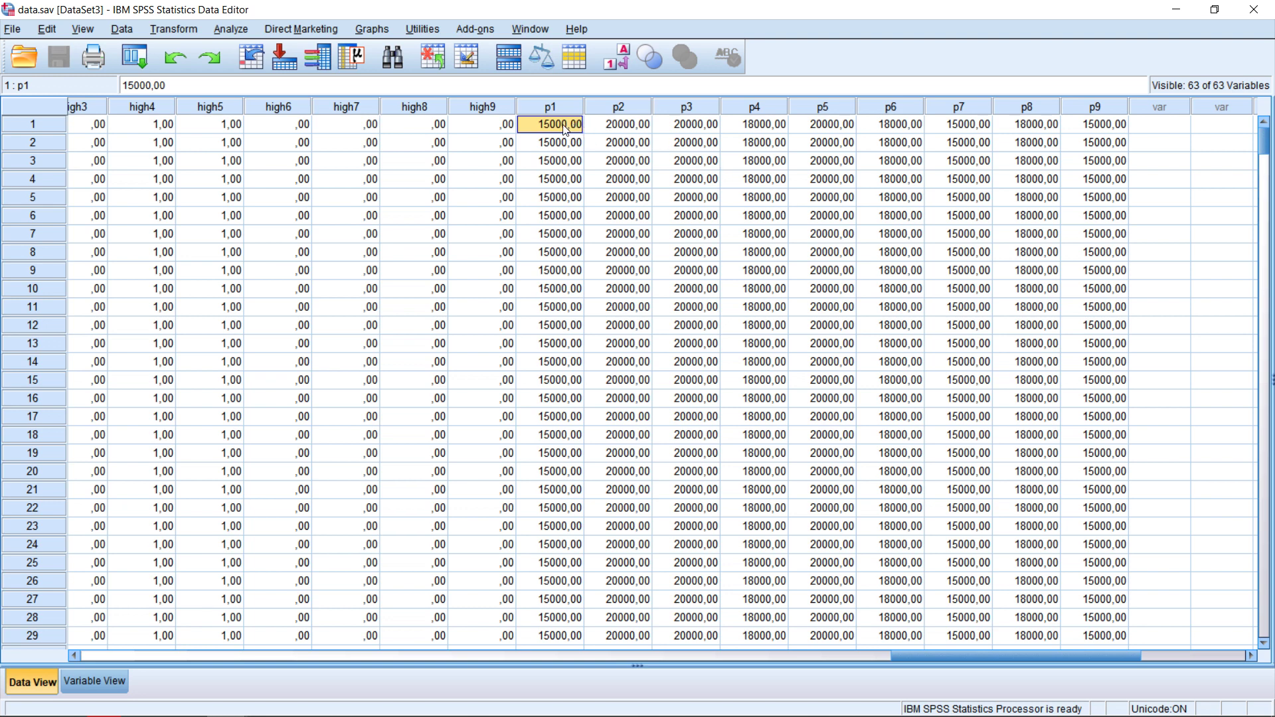
{"action": "left_click", "coordinate": [624, 126]}
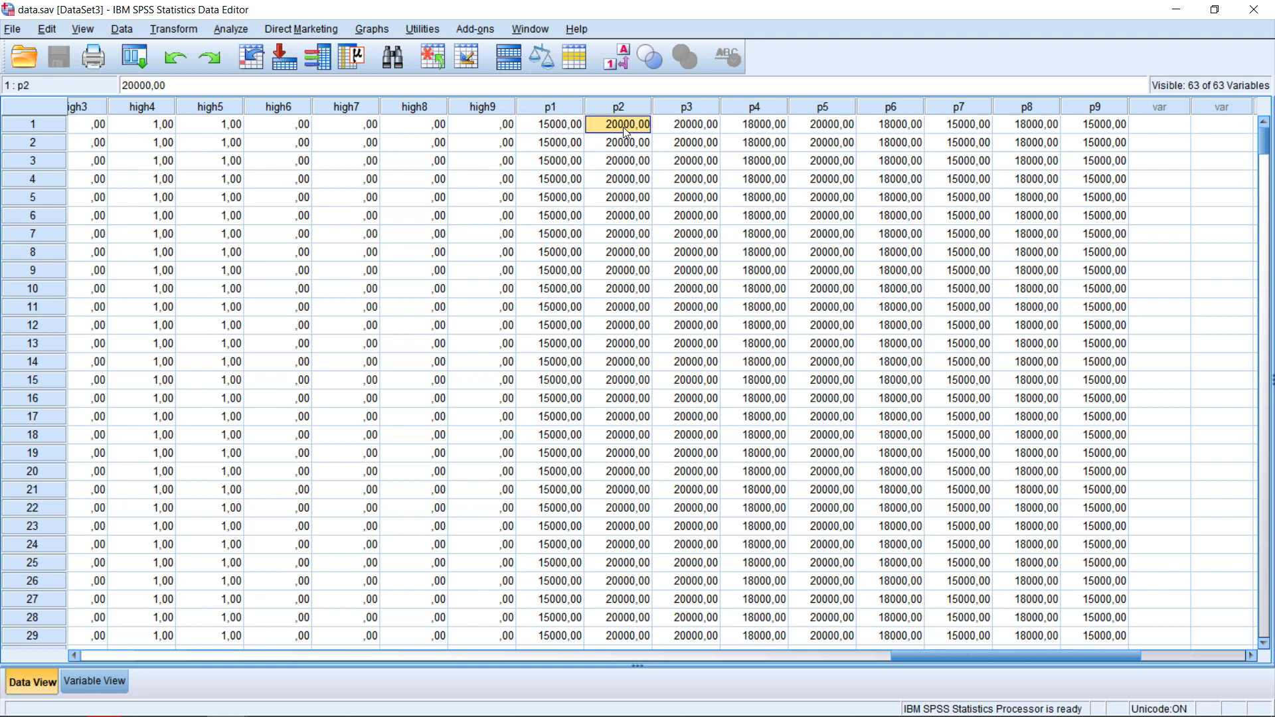
{"action": "left_click", "coordinate": [688, 130]}
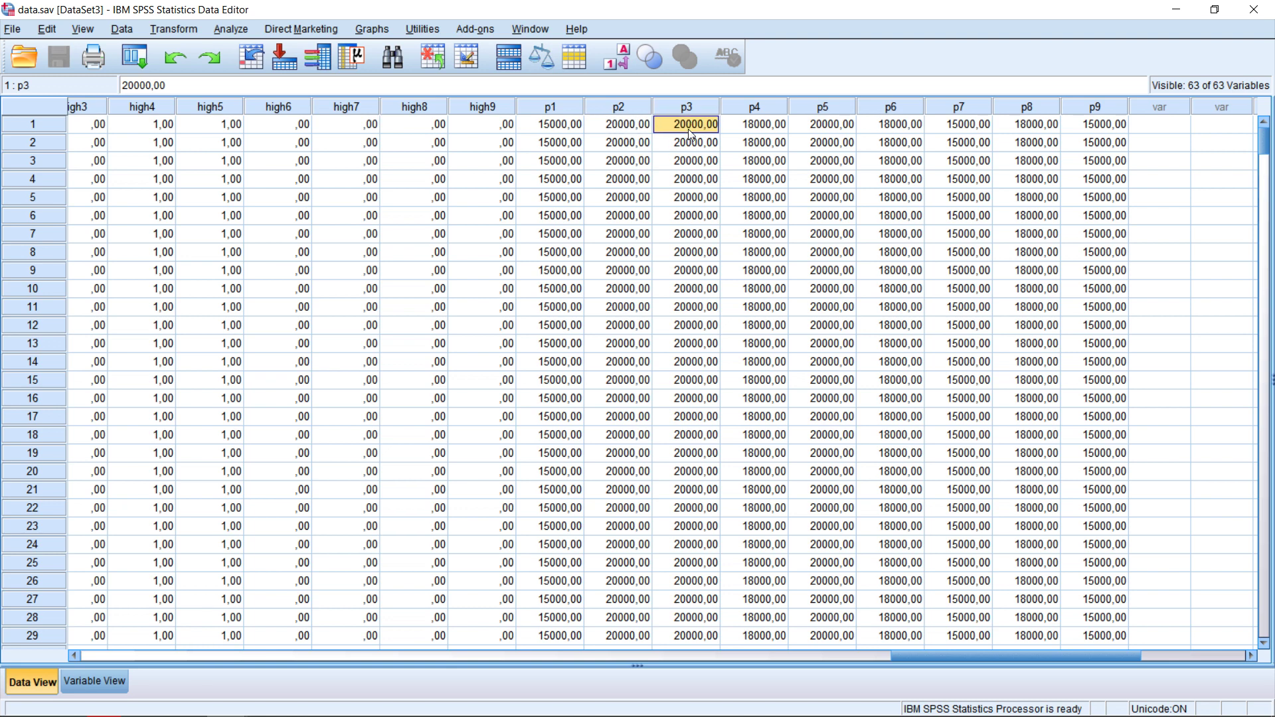
{"action": "left_click", "coordinate": [753, 132]}
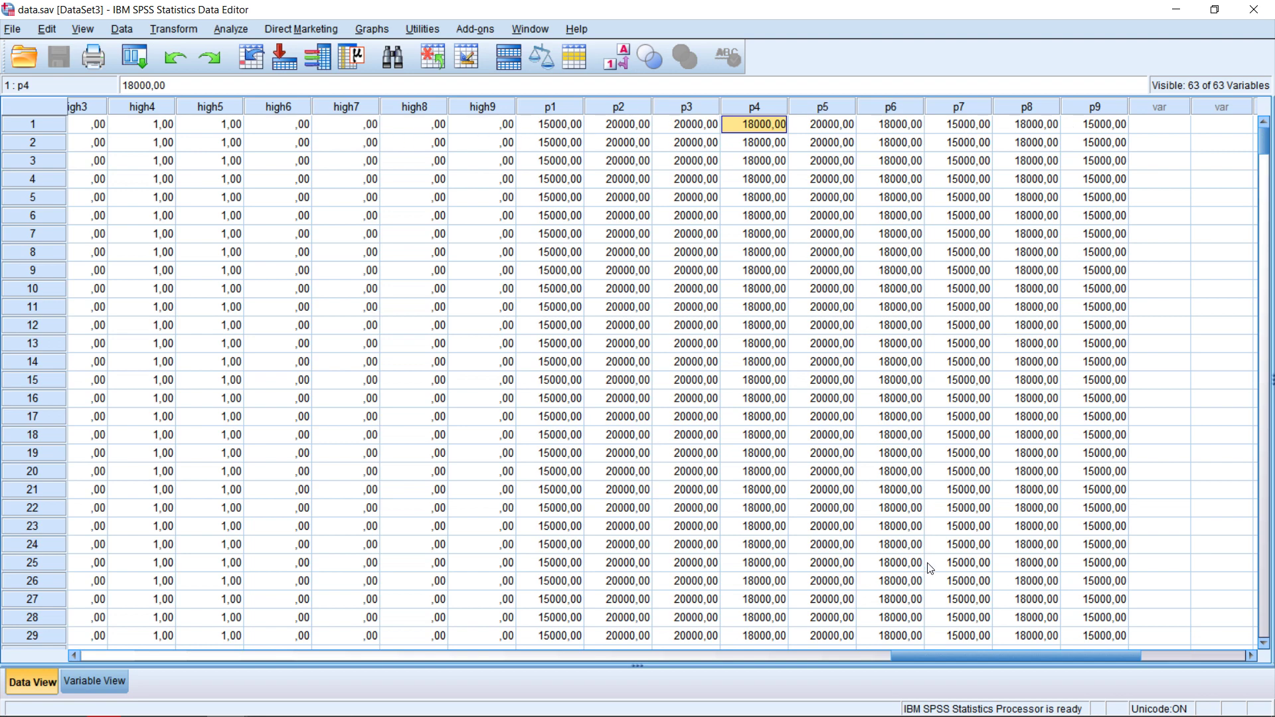
{"action": "left_click_drag", "start_coordinate": [934, 653], "coordinate": [708, 648]}
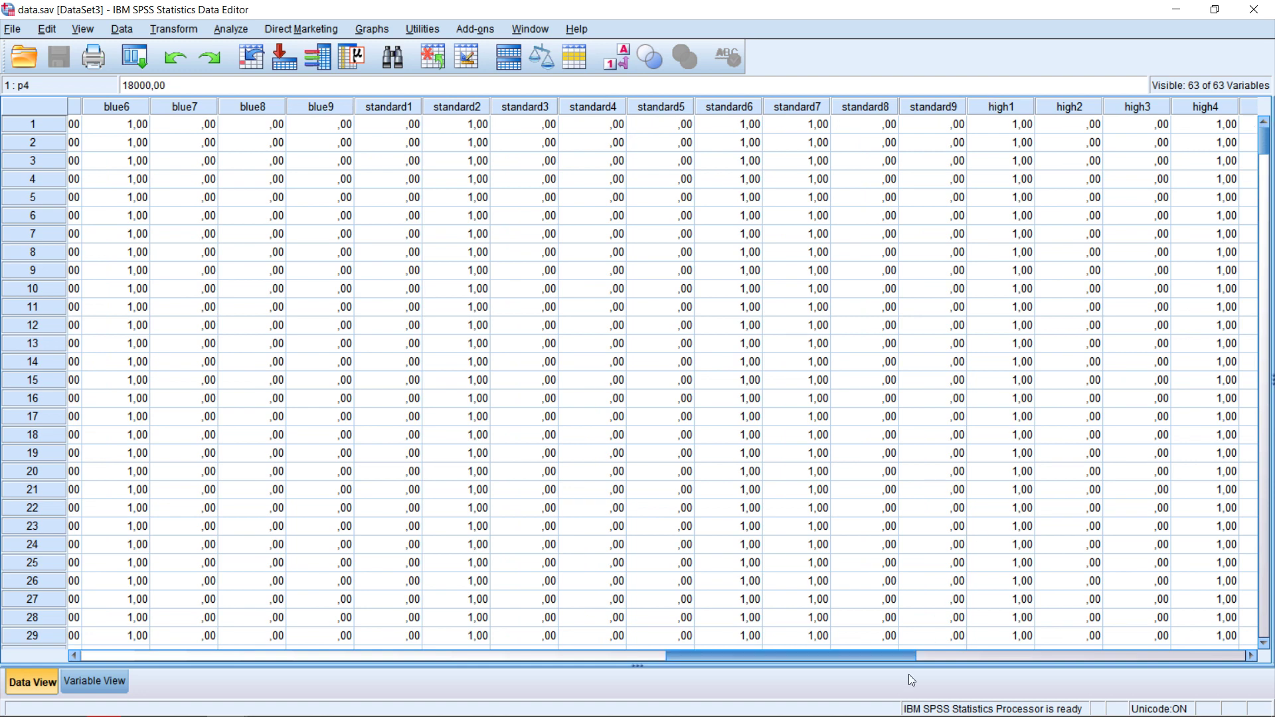
{"action": "left_click_drag", "start_coordinate": [893, 657], "coordinate": [1066, 651]}
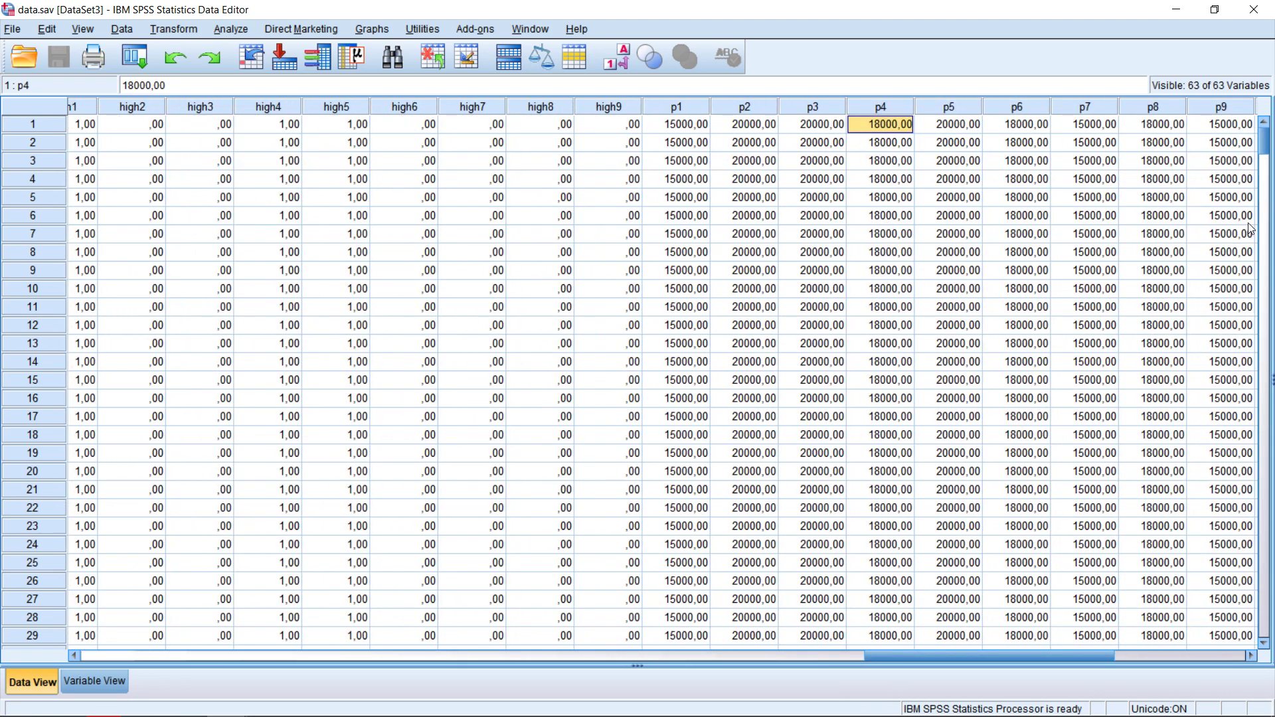
{"action": "left_click_drag", "start_coordinate": [1013, 654], "coordinate": [250, 696]}
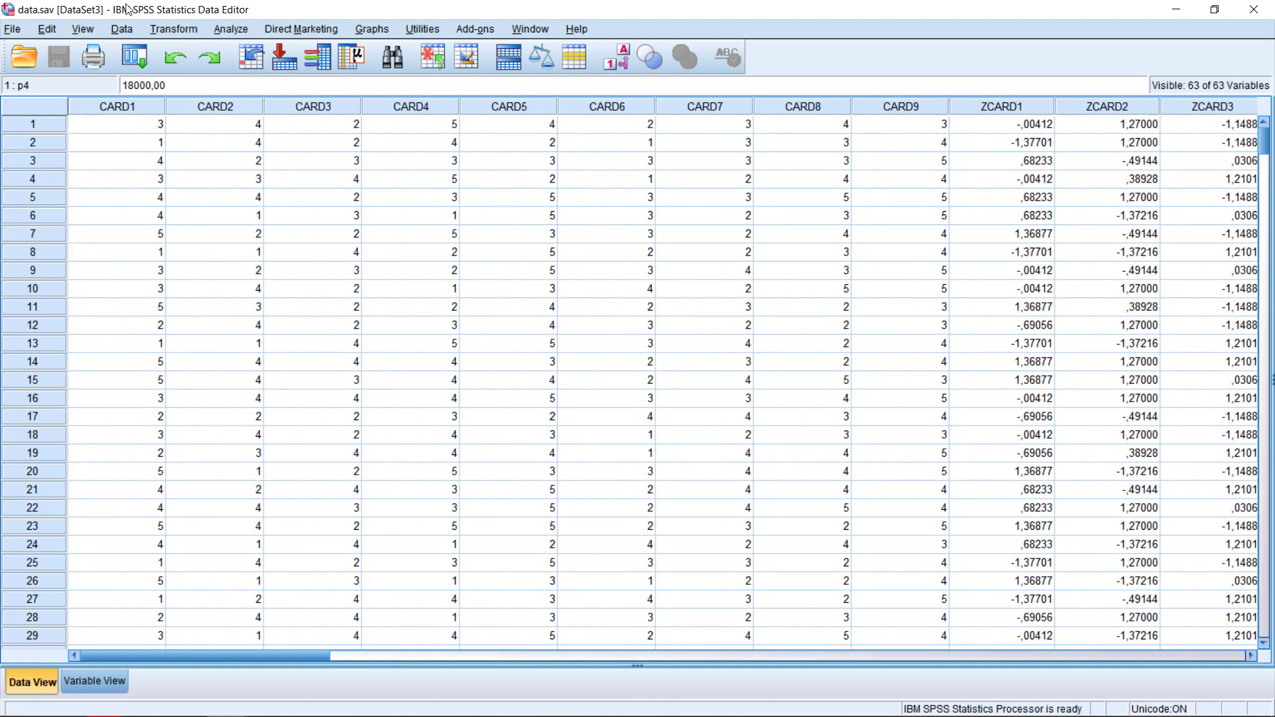
Open the Restructure Data Wizard from the Data menu.
{"action": "left_click", "coordinate": [126, 32]}
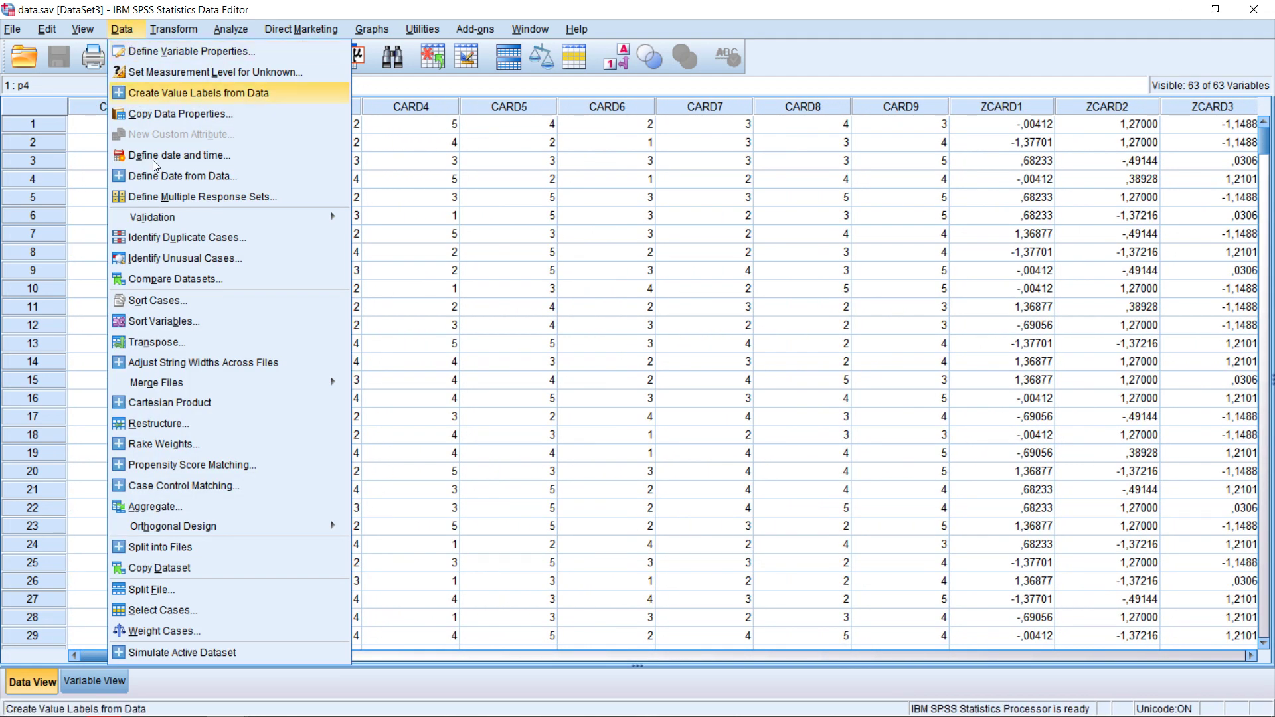
{"action": "left_click", "coordinate": [170, 422]}
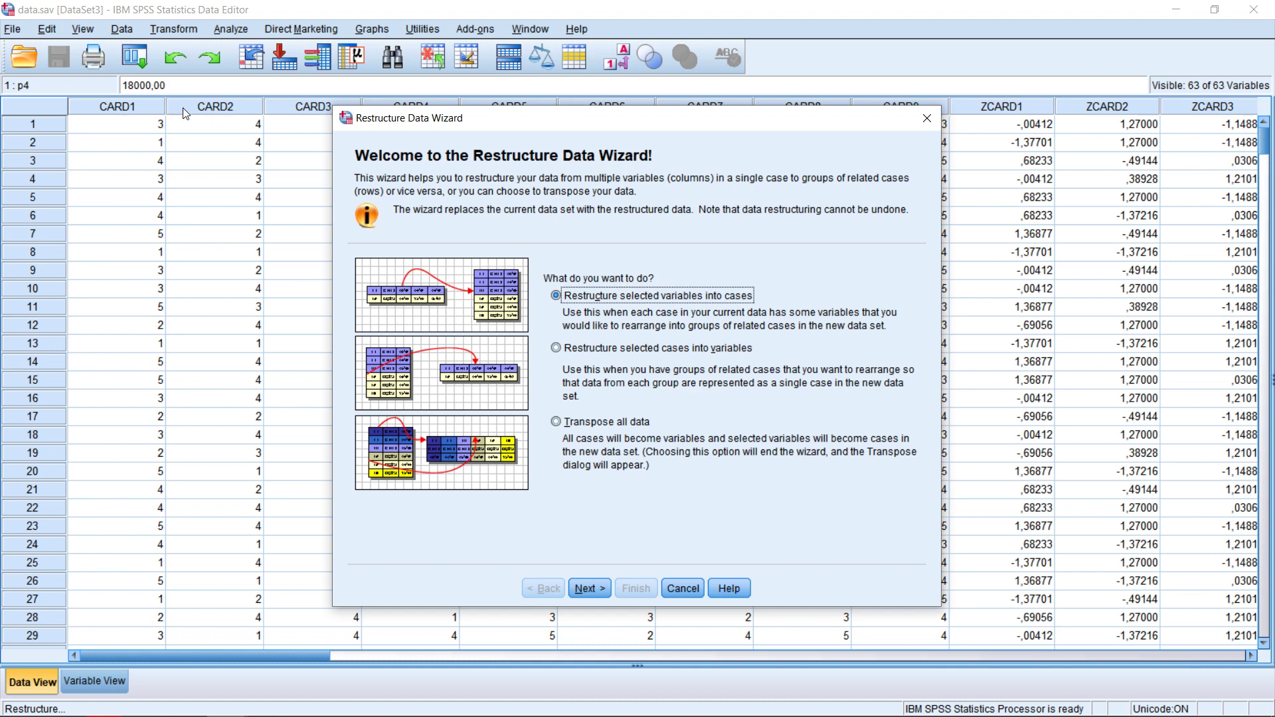
Reposition the Restructure Data Wizard window, keeping 'Restructure selected variables into cases' selected.
{"action": "left_click_drag", "start_coordinate": [407, 119], "coordinate": [478, 145]}
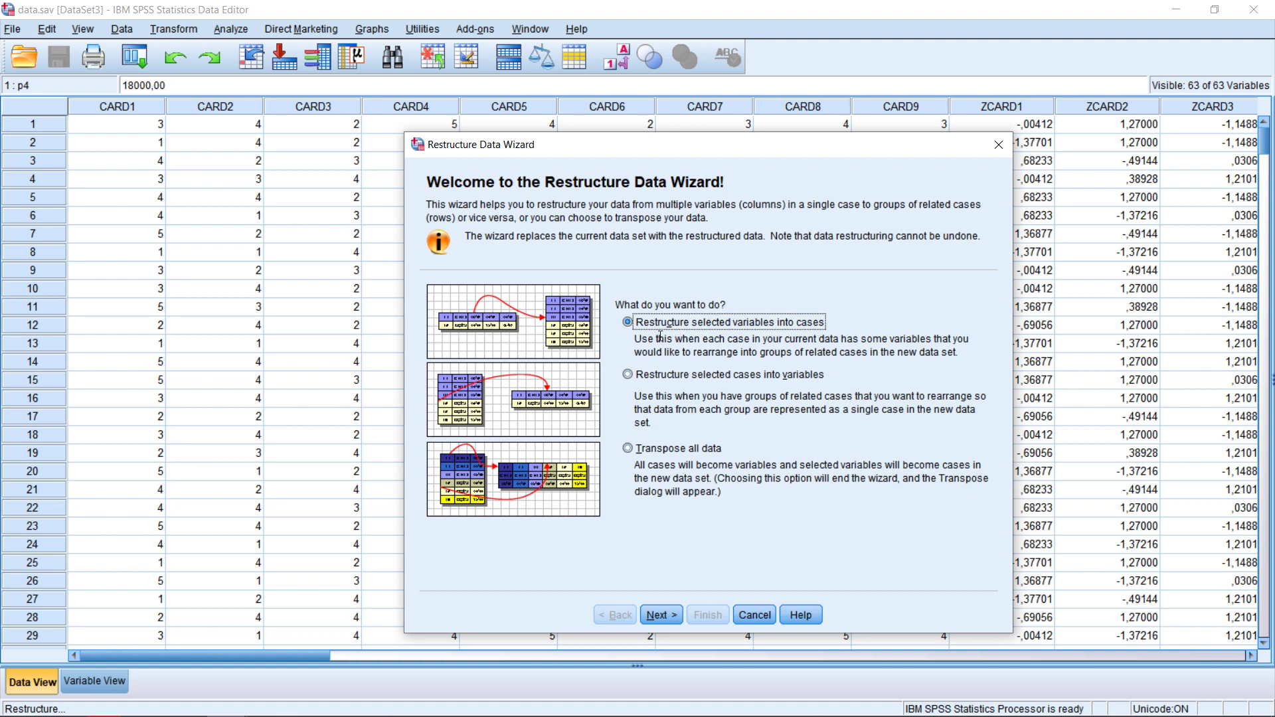
On the wizard's second step, choose 'More than one' variable group and set the count to 7.
{"action": "left_click", "coordinate": [662, 616]}
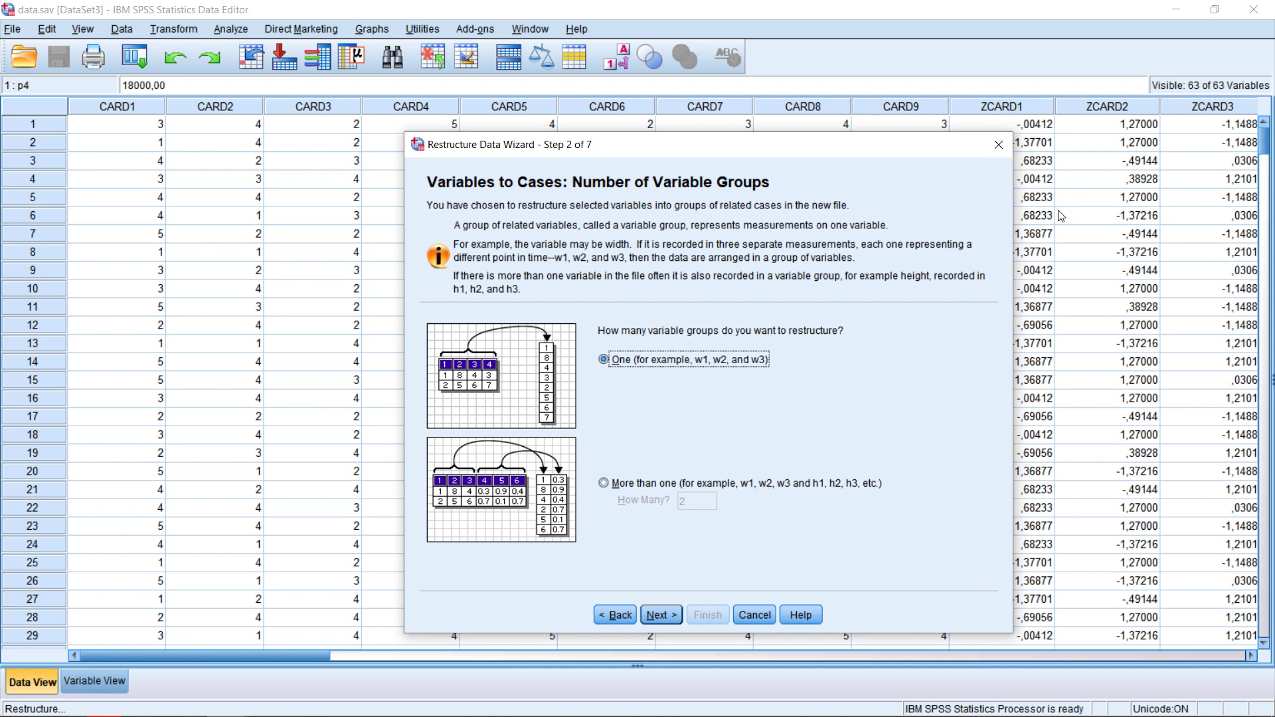
{"action": "left_click", "coordinate": [604, 484]}
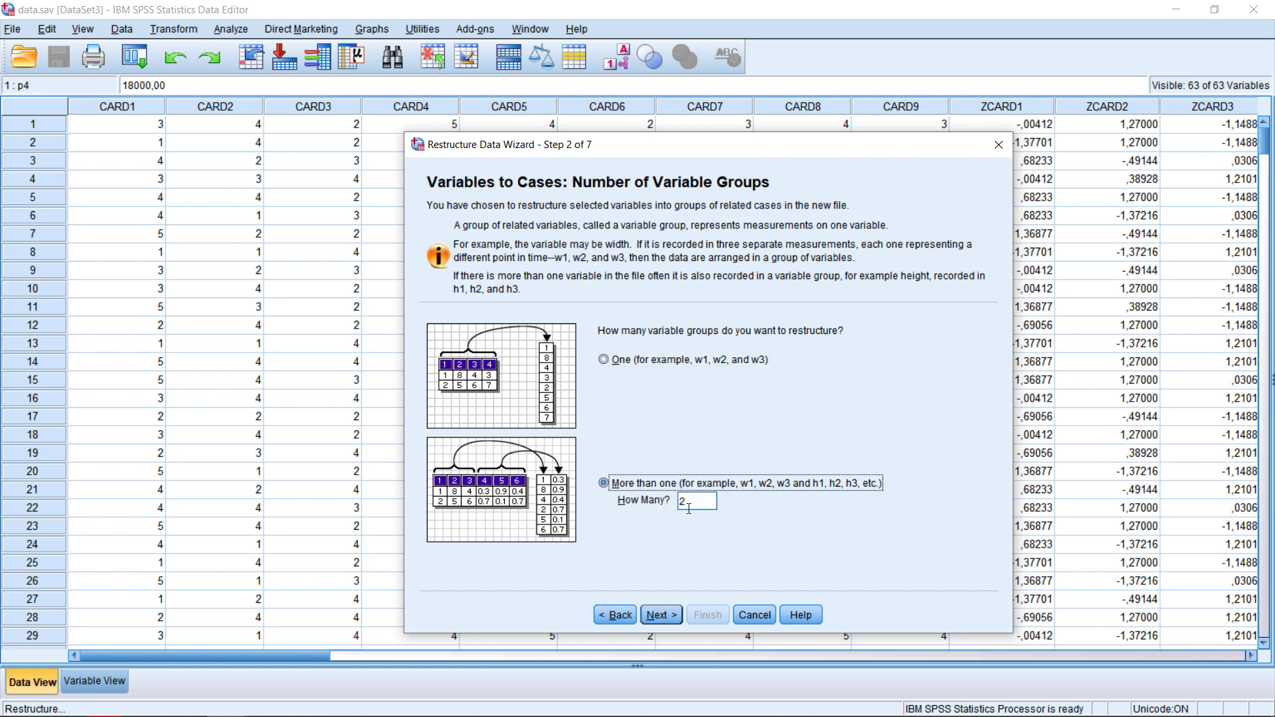
{"action": "left_click", "coordinate": [690, 503]}
{"action": "key", "text": "shift+Home"}
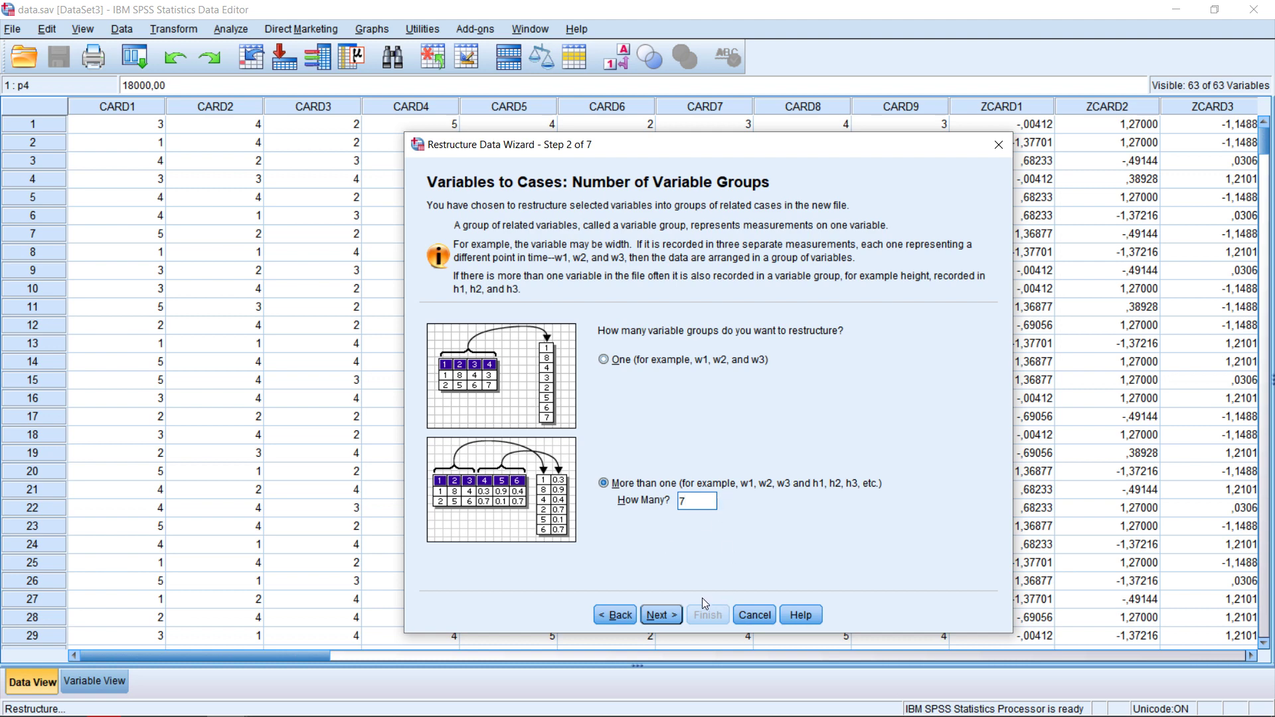
Transpose CARD1–CARD9 into the first target variable, renamed from trans1 to evaluation.
{"action": "left_click", "coordinate": [655, 613]}
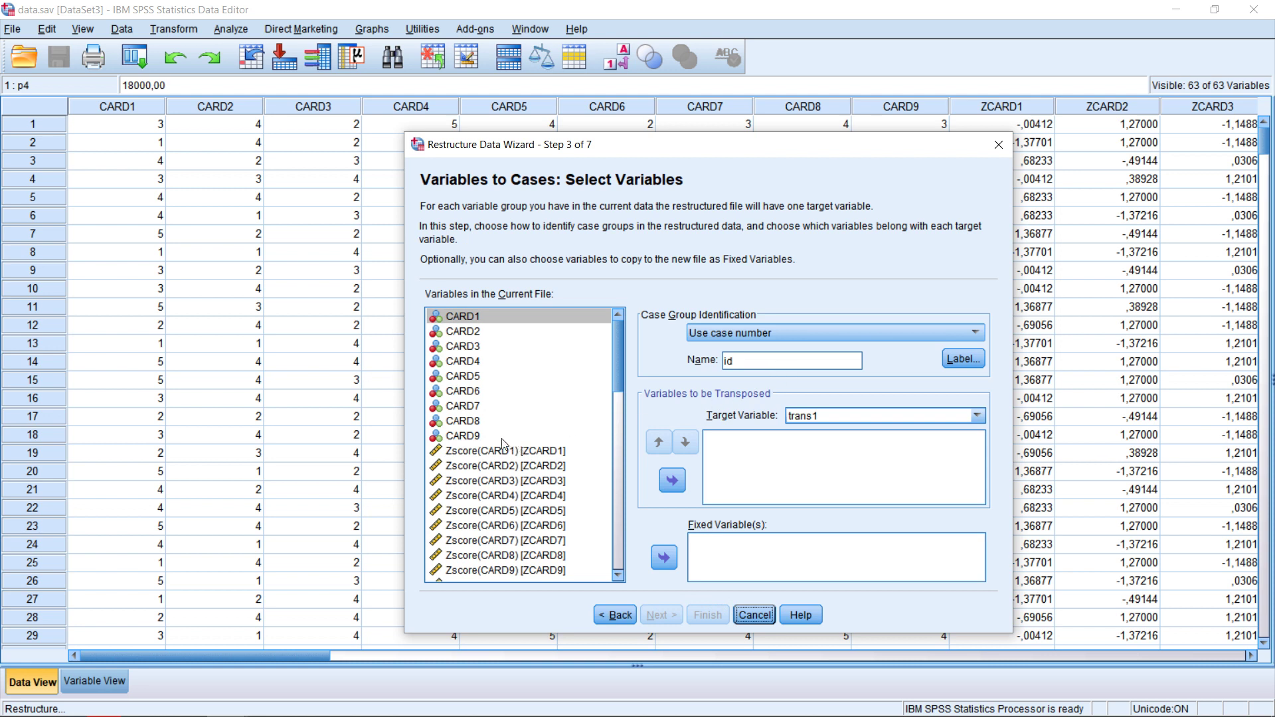
{"action": "left_click", "coordinate": [478, 439], "text": "shift"}
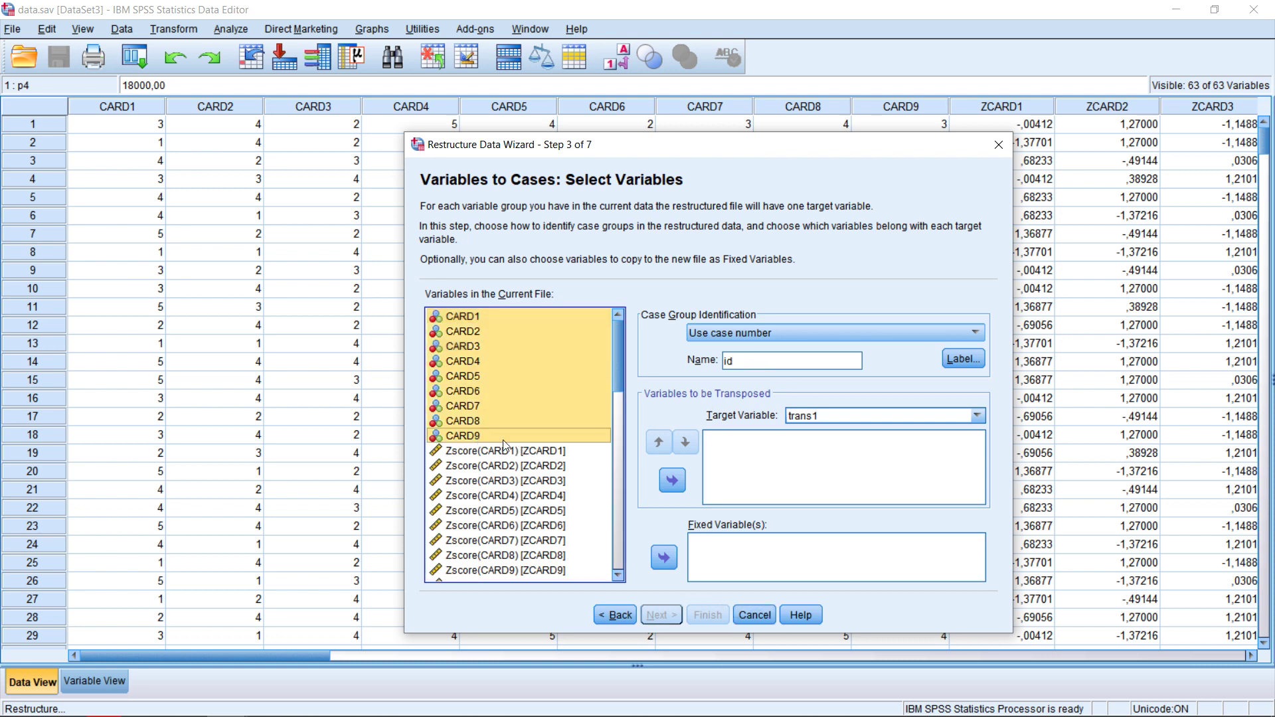
{"action": "left_click", "coordinate": [672, 481]}
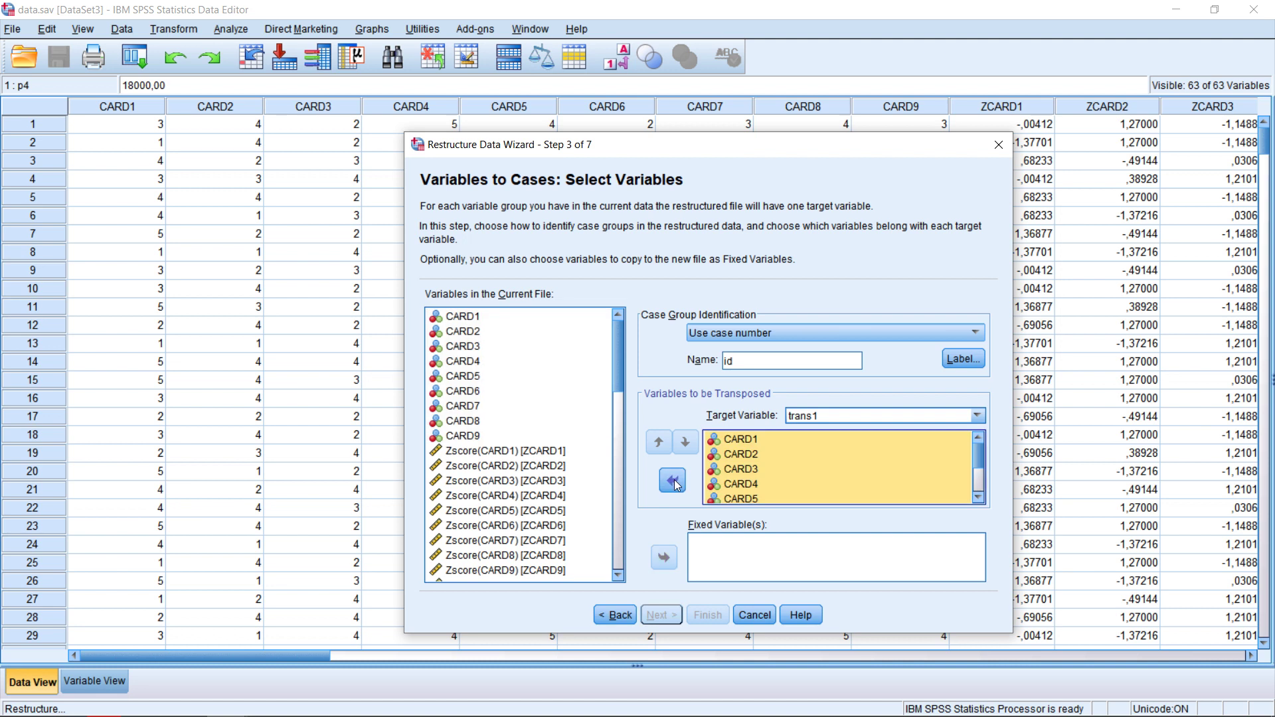
{"action": "double_click", "coordinate": [828, 416]}
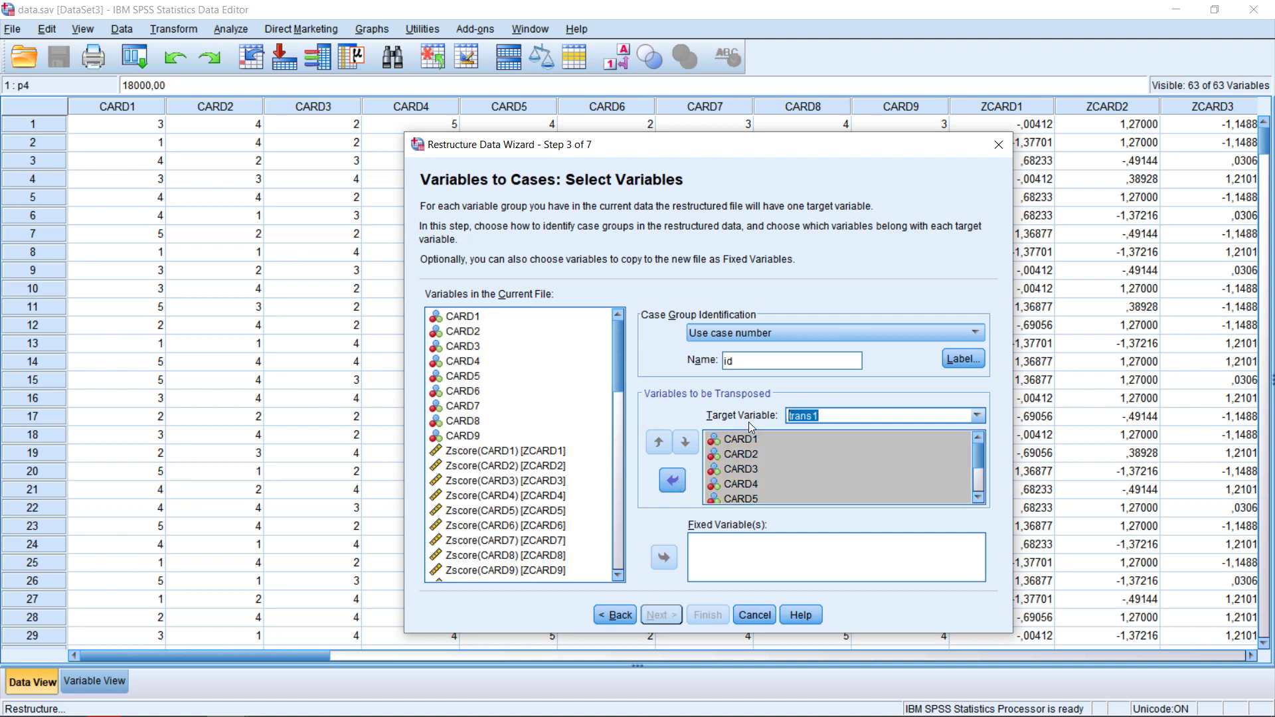
{"action": "type", "text": "evaluation"}
{"action": "left_click", "coordinate": [976, 416]}
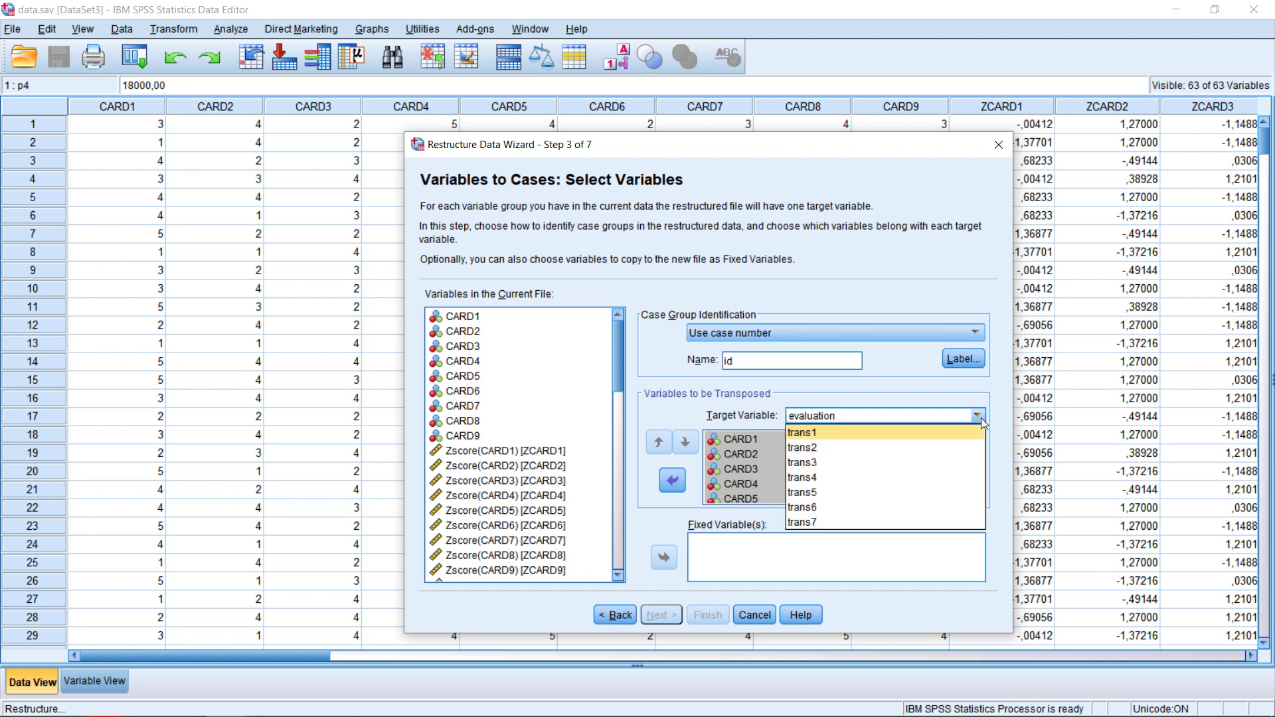
{"action": "left_click", "coordinate": [863, 450]}
{"action": "left_click", "coordinate": [977, 416]}
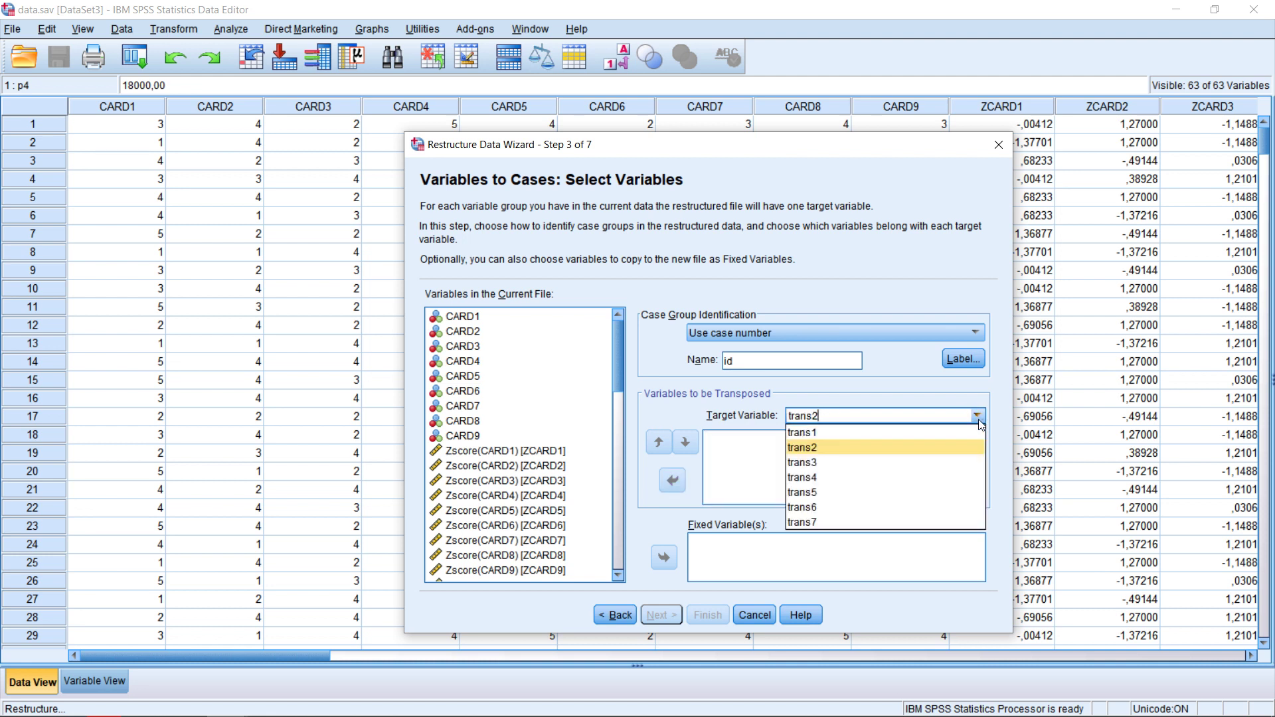
{"action": "left_click", "coordinate": [837, 430]}
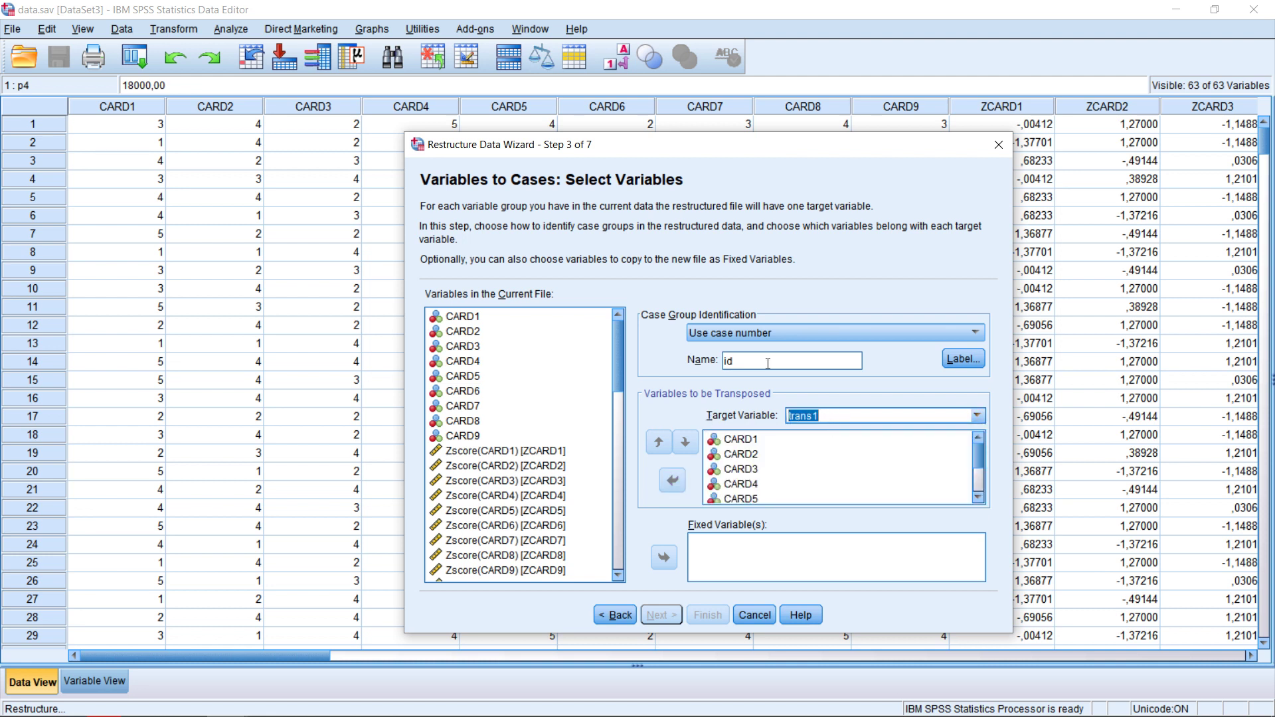
{"action": "type", "text": "evaluation"}
{"action": "left_click", "coordinate": [977, 416]}
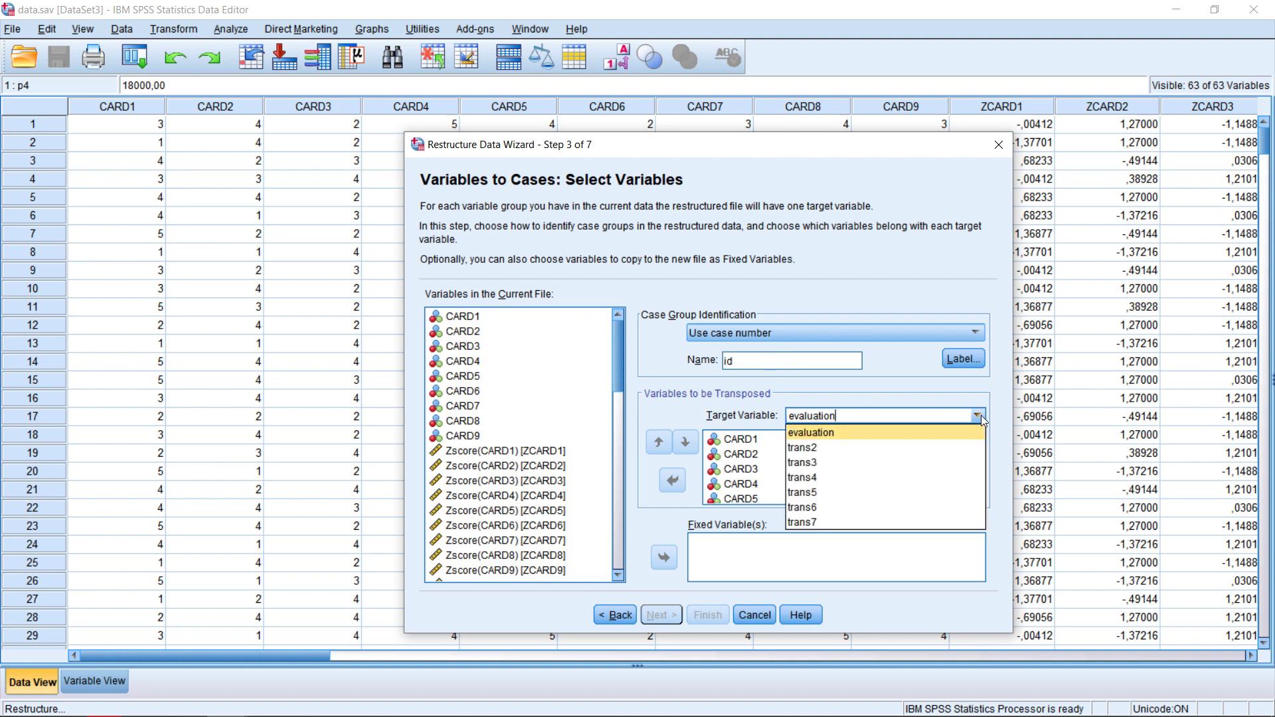
Transpose Zscore(CARD1)–Zscore(CARD9) into the second target variable trans2.
{"action": "left_click", "coordinate": [818, 447]}
{"action": "left_click", "coordinate": [472, 451]}
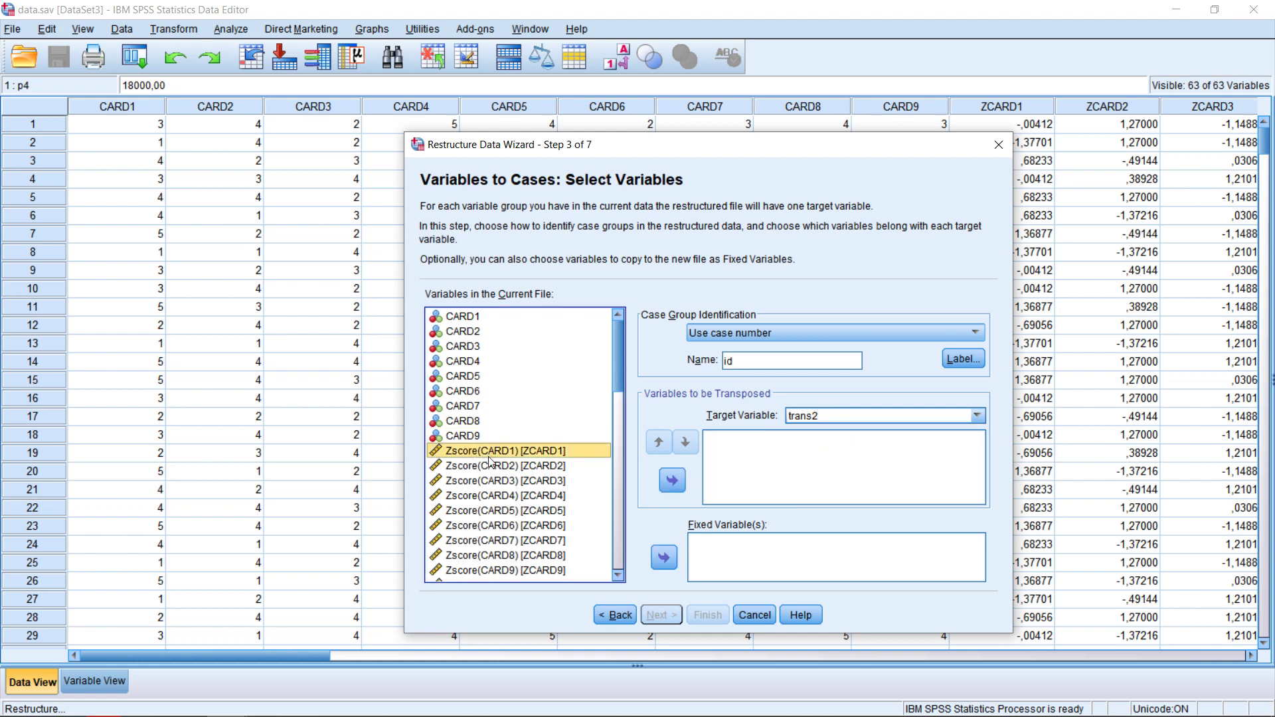
{"action": "scroll", "coordinate": [477, 491], "scroll_direction": "down", "scroll_amount": 1}
{"action": "left_click", "coordinate": [458, 529], "text": "shift"}
{"action": "left_click", "coordinate": [660, 488]}
Rename the second target variable trans2 to evaluation_norm.
{"action": "left_click", "coordinate": [861, 415]}
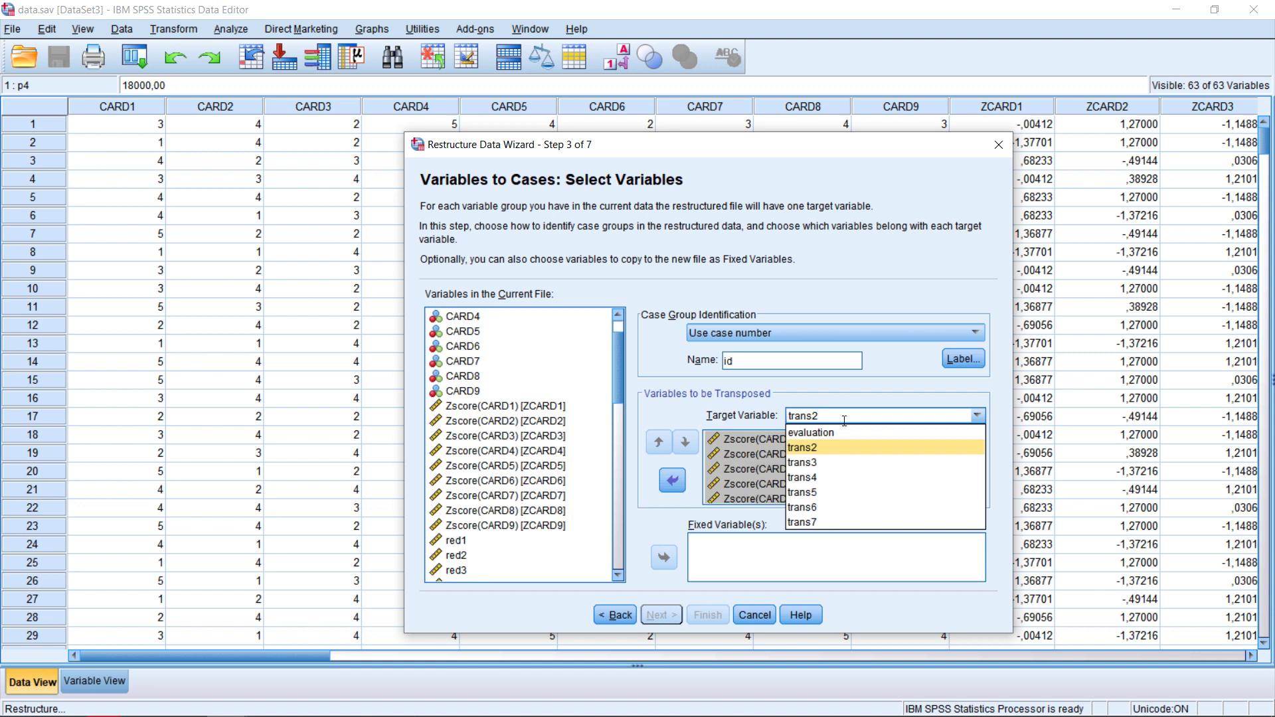
{"action": "type", "text": "ev"}
{"action": "type", "text": "ation_norm"}
{"action": "key", "text": "Return"}
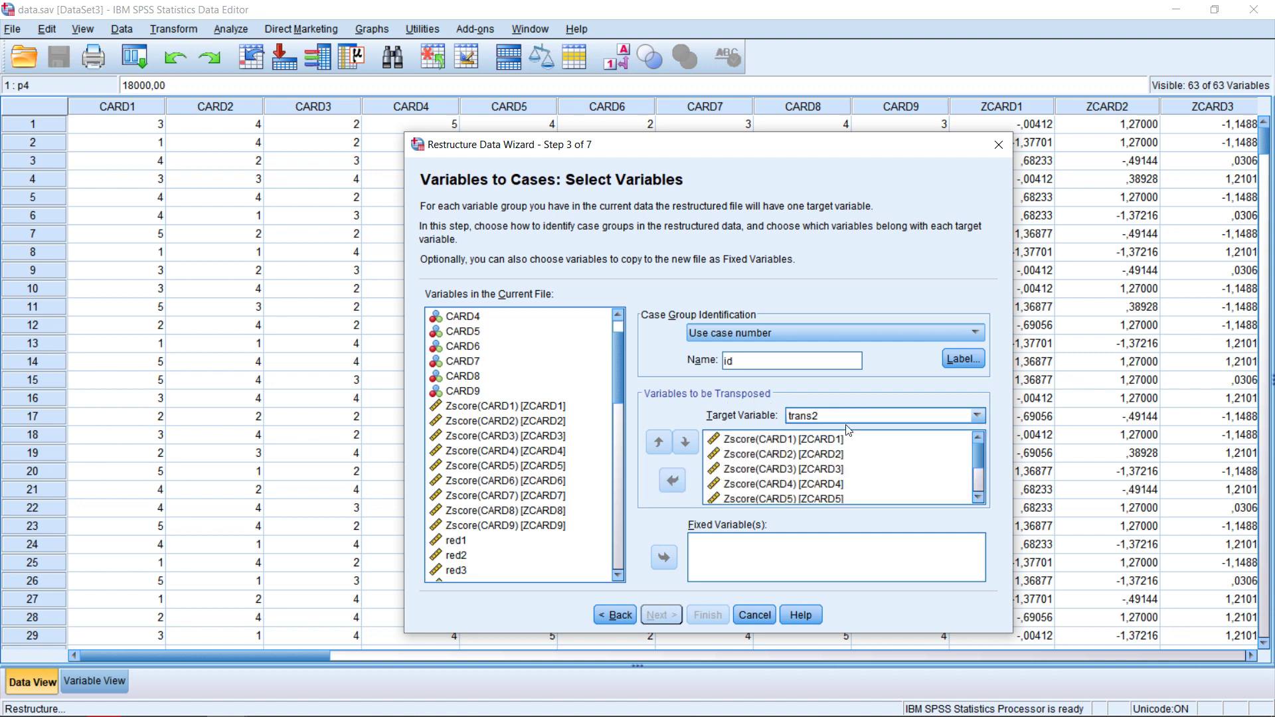
{"action": "left_click", "coordinate": [976, 416]}
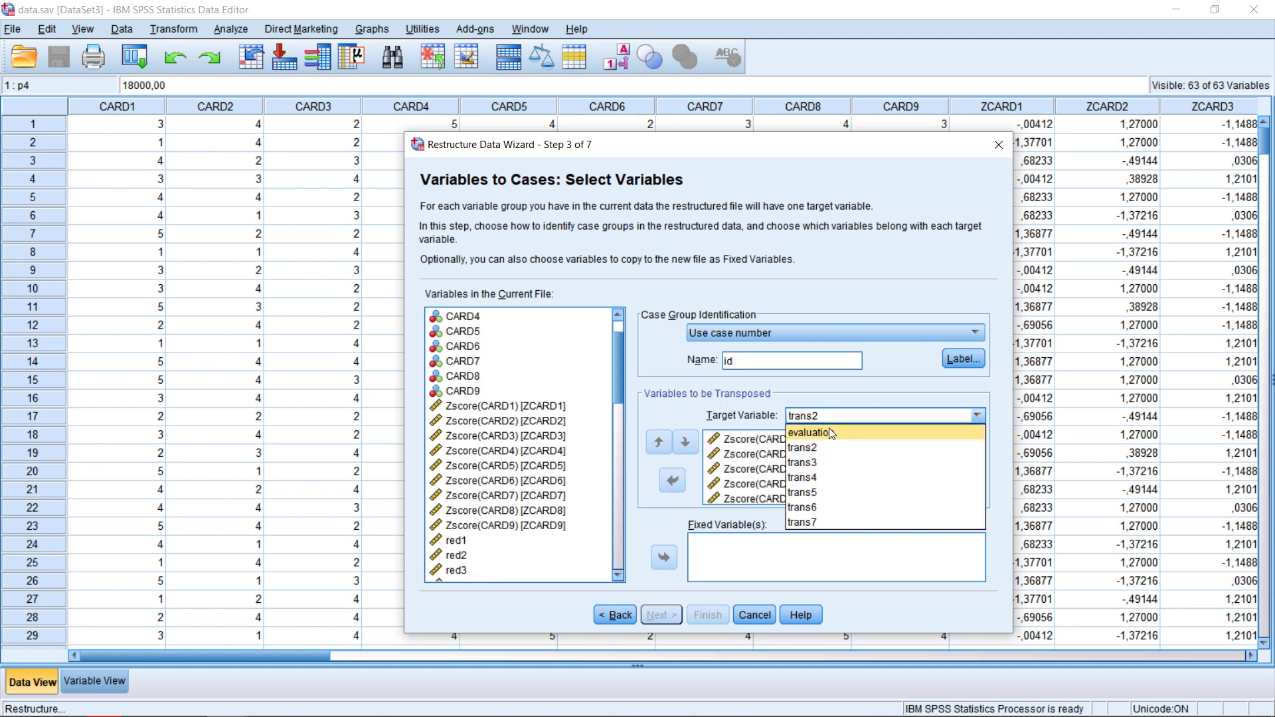
{"action": "key", "text": "ctrl+a"}
{"action": "type", "text": "evaluation_norm"}
{"action": "left_click", "coordinate": [699, 397]}
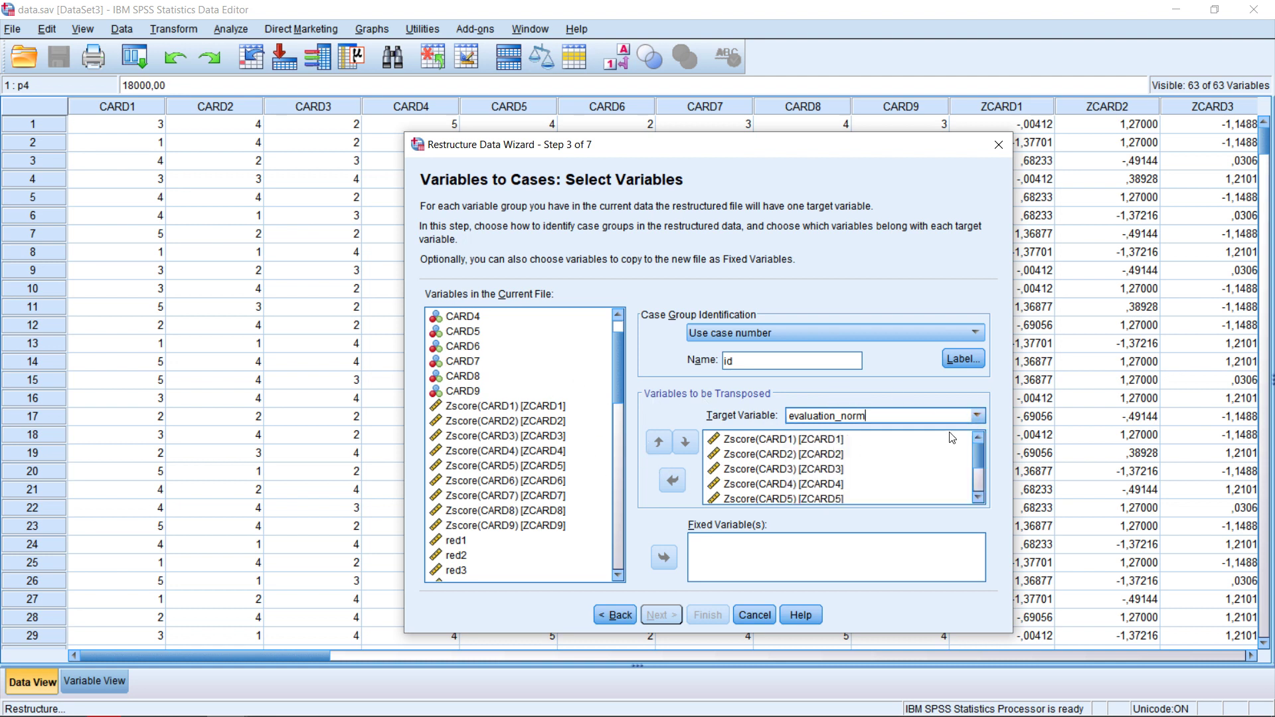
Transpose red1–red9 into the third target variable and name it red.
{"action": "left_click", "coordinate": [977, 416]}
{"action": "left_click", "coordinate": [883, 463]}
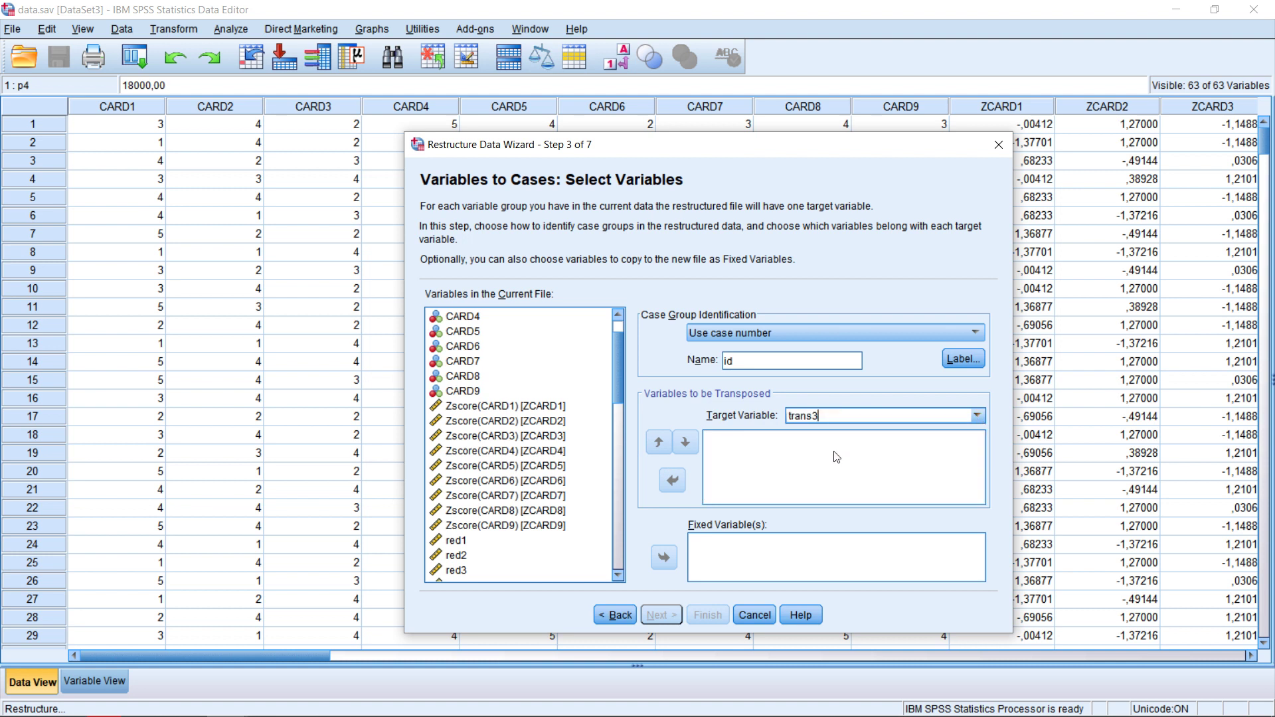
{"action": "scroll", "coordinate": [447, 473], "scroll_direction": "down", "scroll_amount": 1}
{"action": "scroll", "coordinate": [446, 473], "scroll_direction": "down", "scroll_amount": 1}
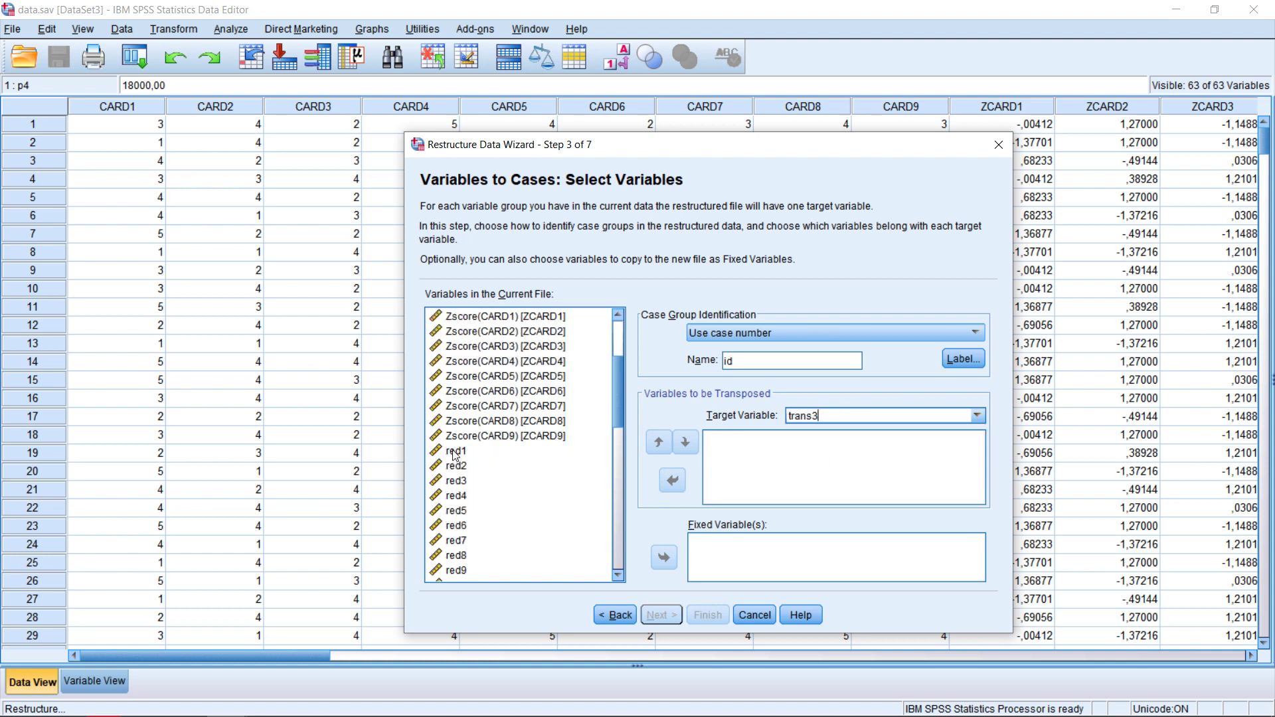
{"action": "left_click", "coordinate": [454, 451]}
{"action": "scroll", "coordinate": [468, 529], "scroll_direction": "down", "scroll_amount": 1}
{"action": "left_click", "coordinate": [466, 526], "text": "shift"}
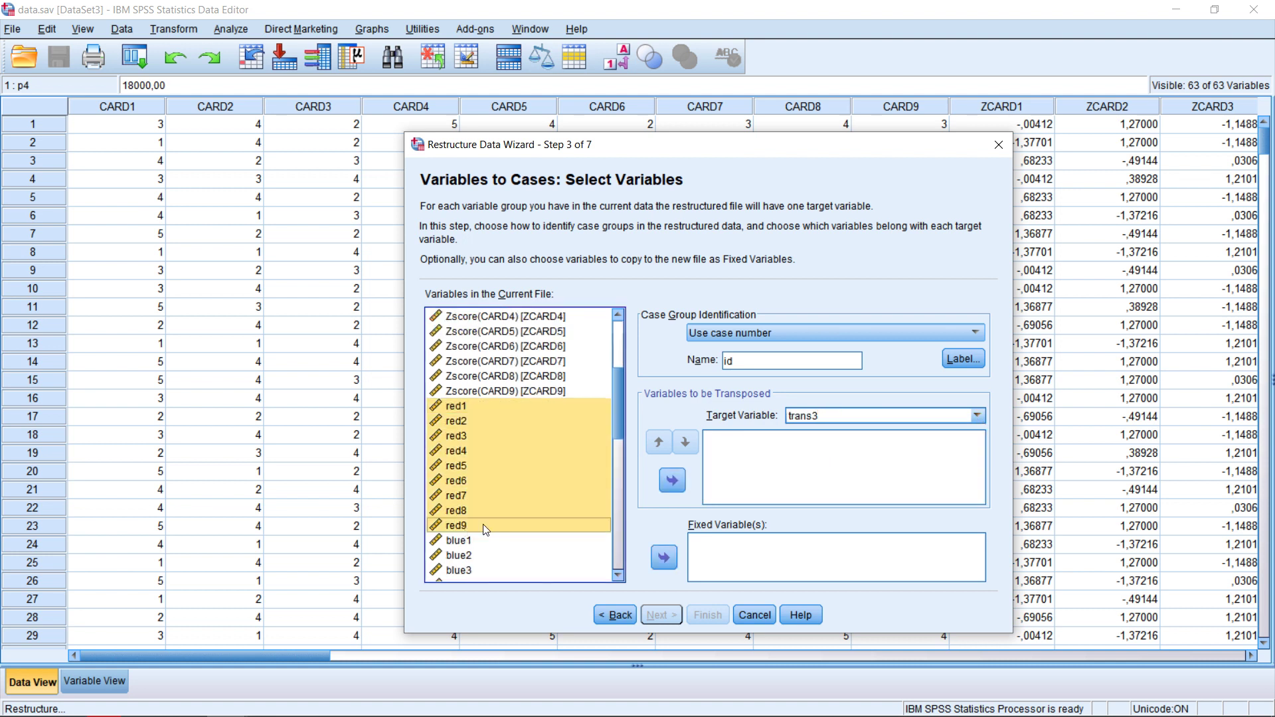
{"action": "left_click", "coordinate": [672, 481]}
{"action": "left_click", "coordinate": [903, 417]}
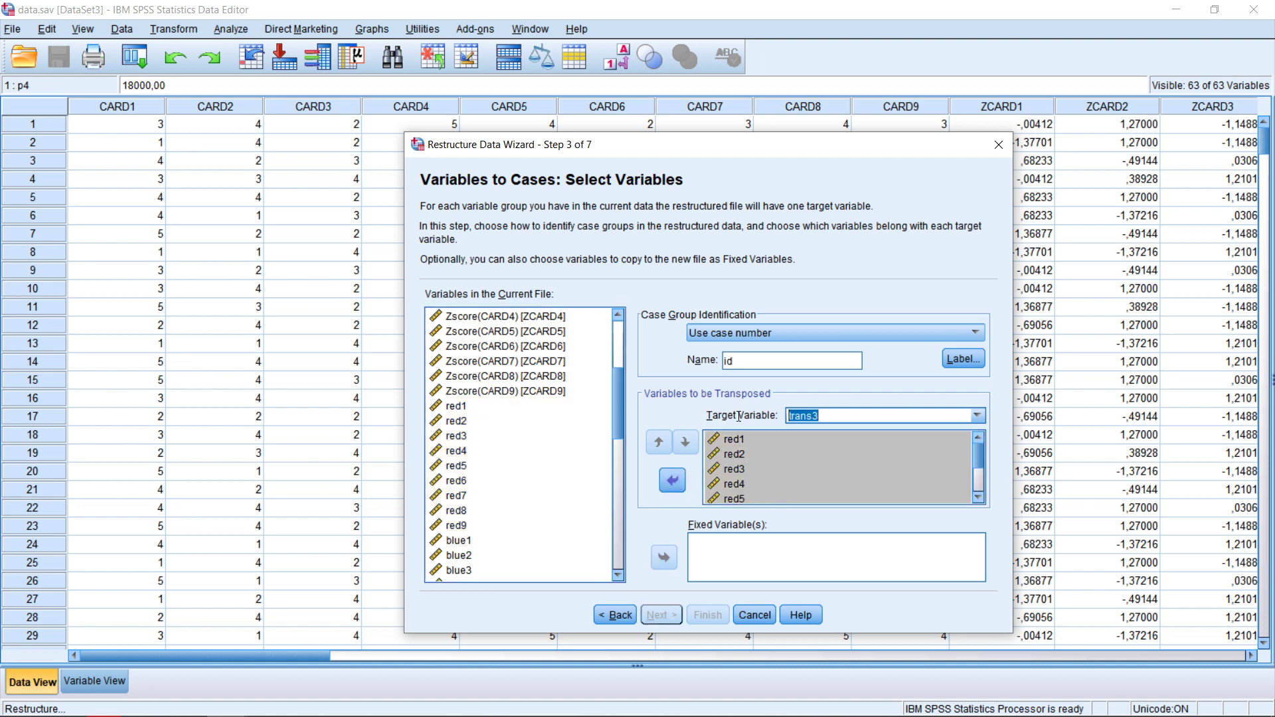
{"action": "type", "text": "red"}
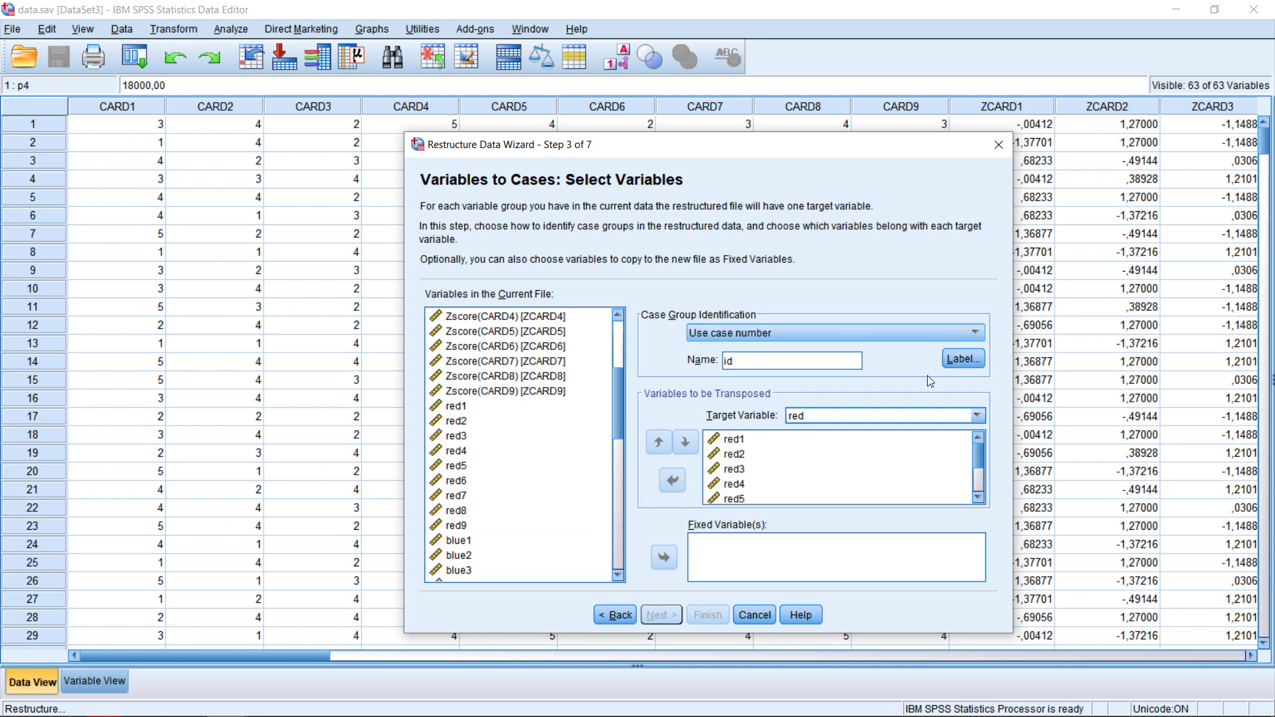
Name the fourth target variable blue and transpose blue1–blue9 into it.
{"action": "left_click", "coordinate": [975, 416]}
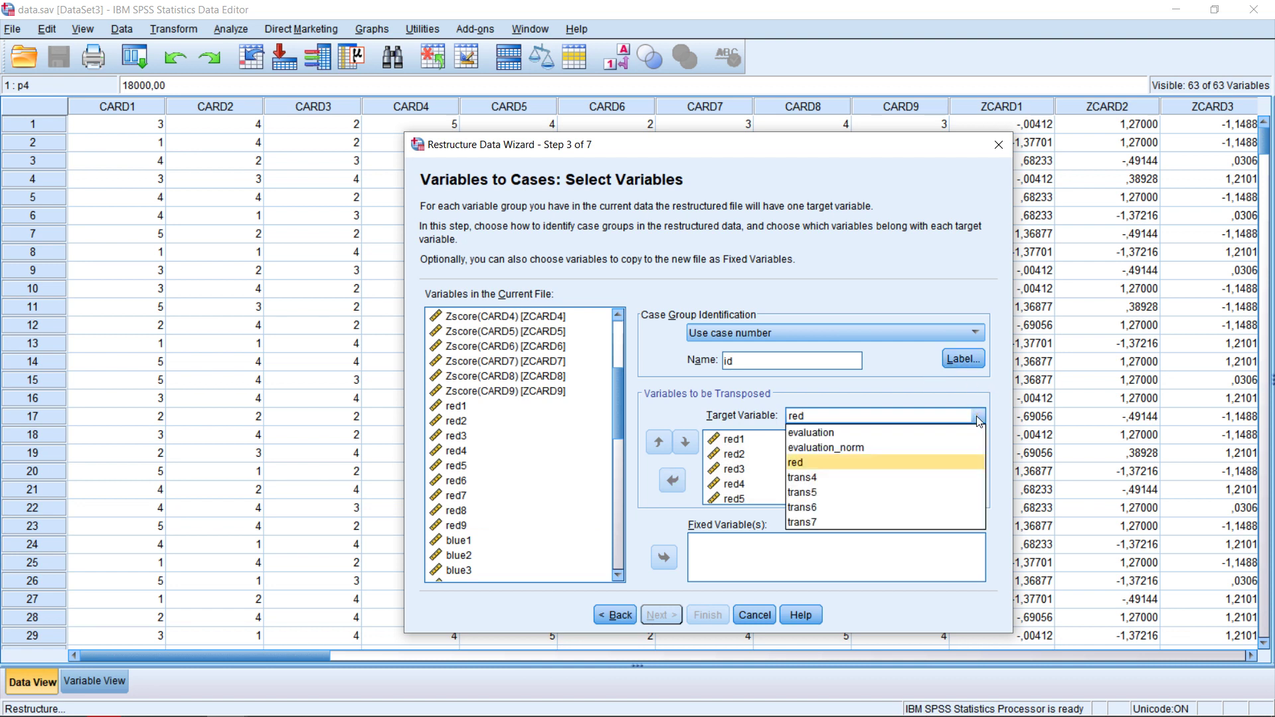
{"action": "left_click", "coordinate": [877, 475]}
{"action": "double_click", "coordinate": [840, 415]}
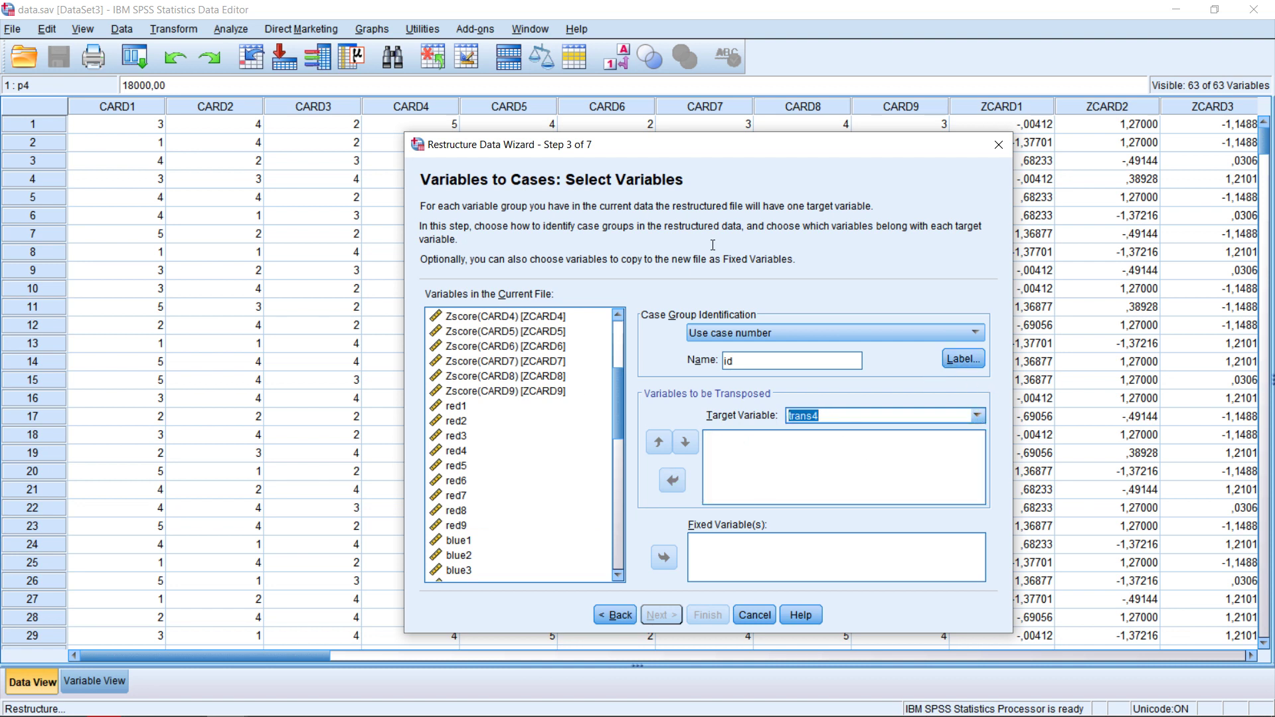
{"action": "type", "text": "blue"}
{"action": "left_click", "coordinate": [454, 540]}
{"action": "scroll", "coordinate": [500, 437], "scroll_direction": "down", "scroll_amount": 2}
{"action": "scroll", "coordinate": [500, 437], "scroll_direction": "down", "scroll_amount": 2}
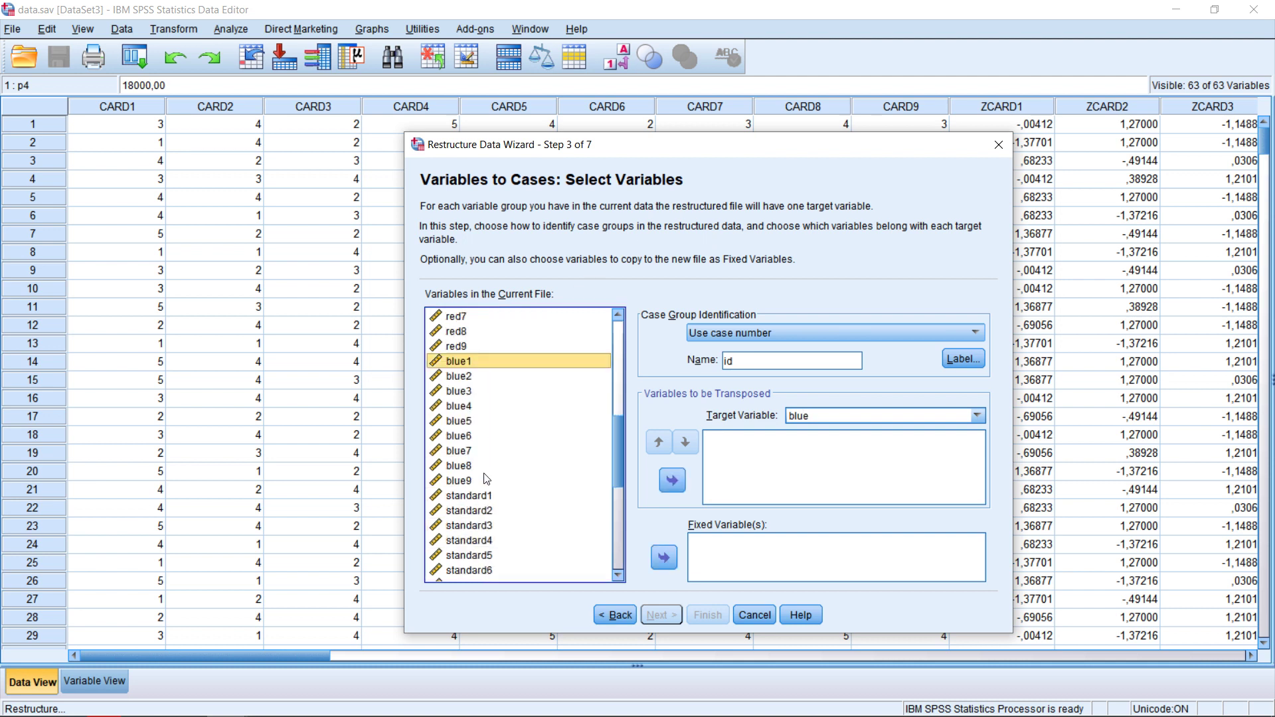
{"action": "left_click", "coordinate": [477, 481], "text": "shift"}
{"action": "left_click", "coordinate": [672, 481]}
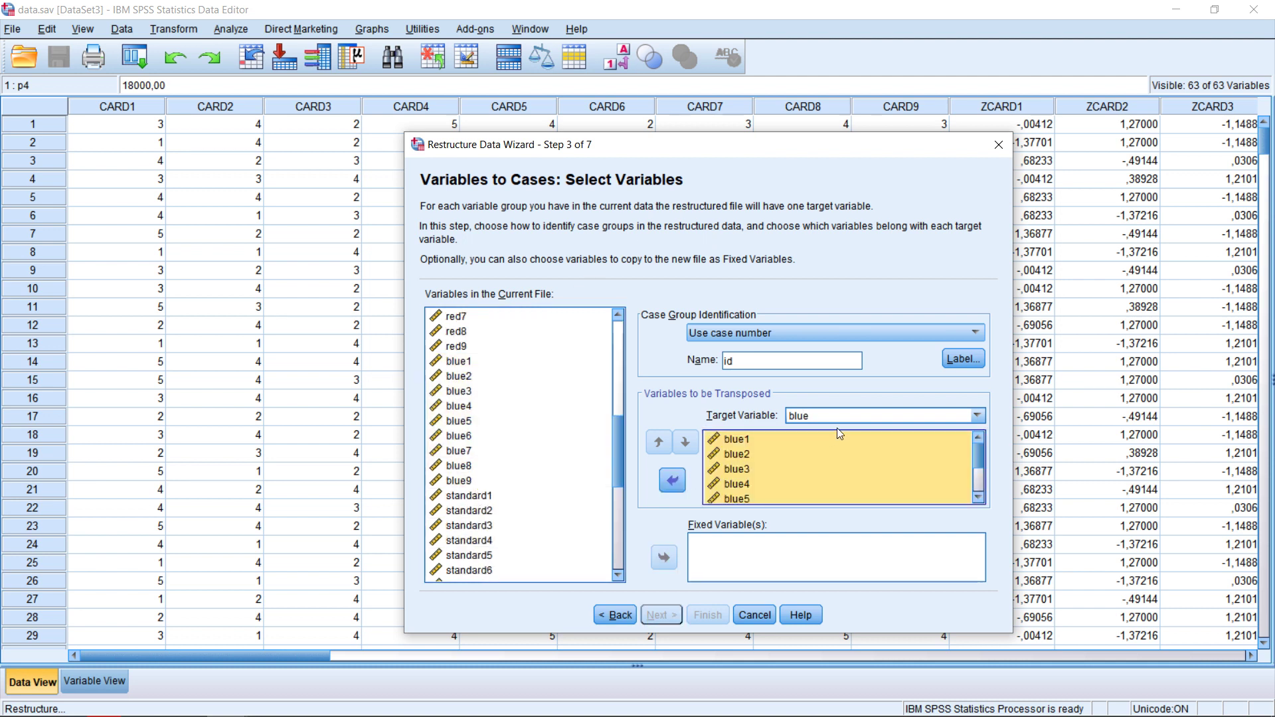
Rename the fifth target variable trans5 to standard.
{"action": "left_click", "coordinate": [851, 416]}
{"action": "left_click", "coordinate": [976, 416]}
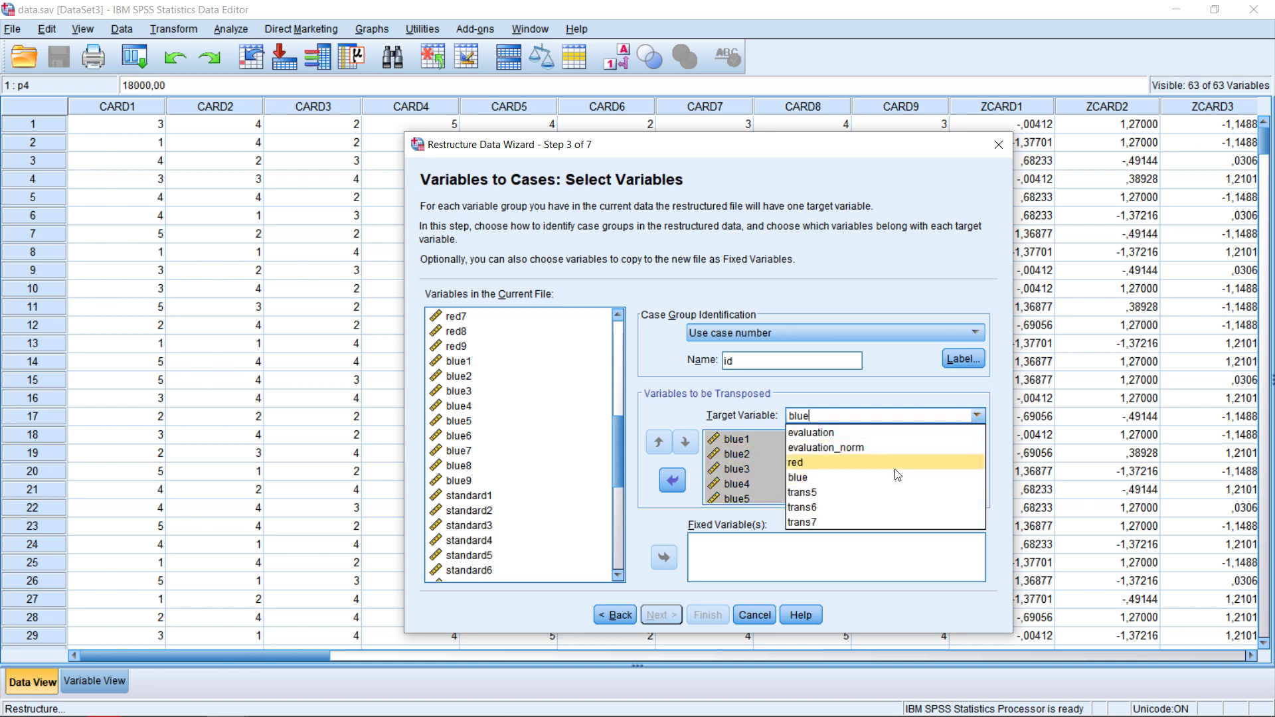
{"action": "left_click", "coordinate": [891, 494]}
{"action": "double_click", "coordinate": [851, 415]}
{"action": "type", "text": "standard"}
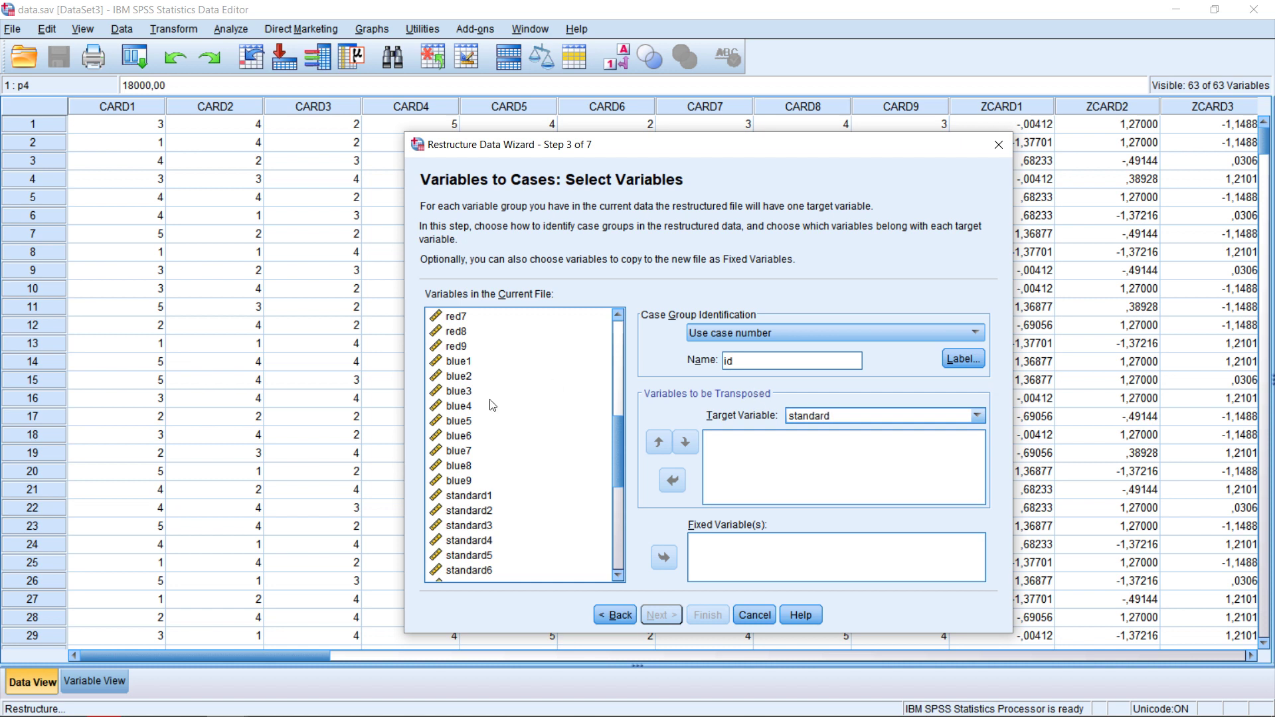
Assign standard1–standard9 to the standard target variable.
{"action": "left_click", "coordinate": [485, 496]}
{"action": "scroll", "coordinate": [483, 498], "scroll_direction": "down", "scroll_amount": 2}
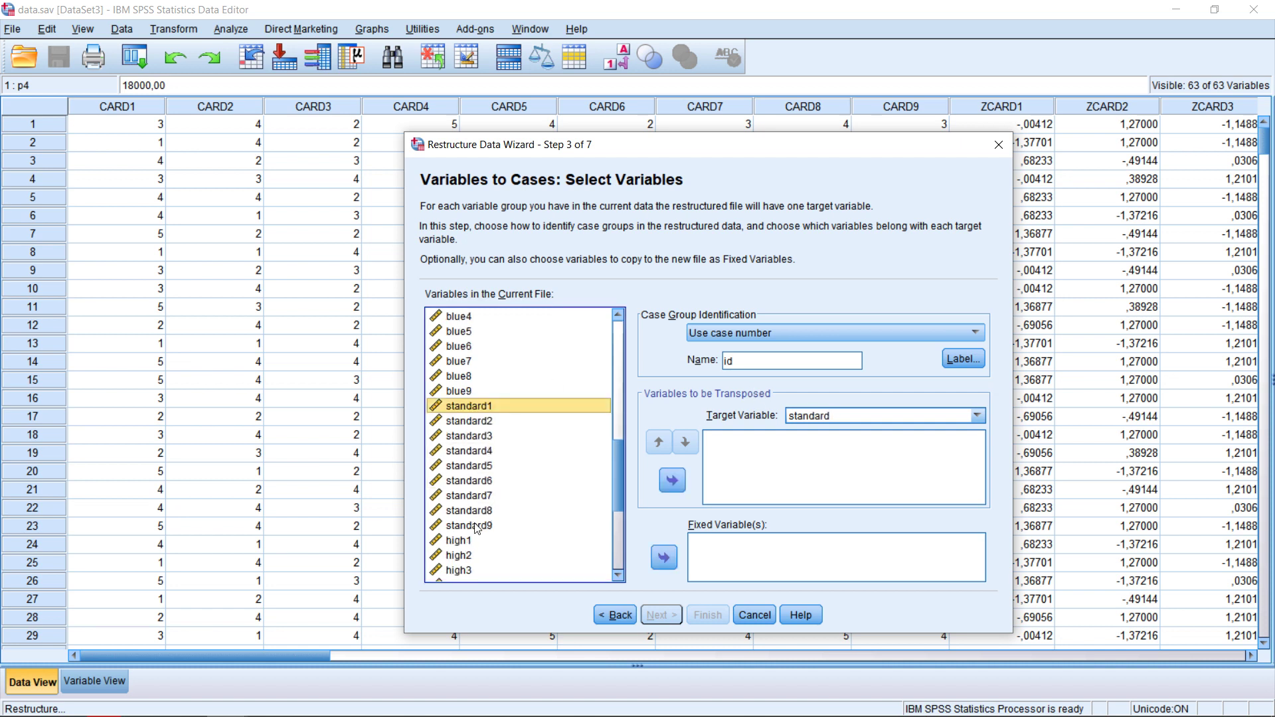
{"action": "left_click", "coordinate": [475, 526], "text": "shift"}
{"action": "left_click", "coordinate": [672, 480]}
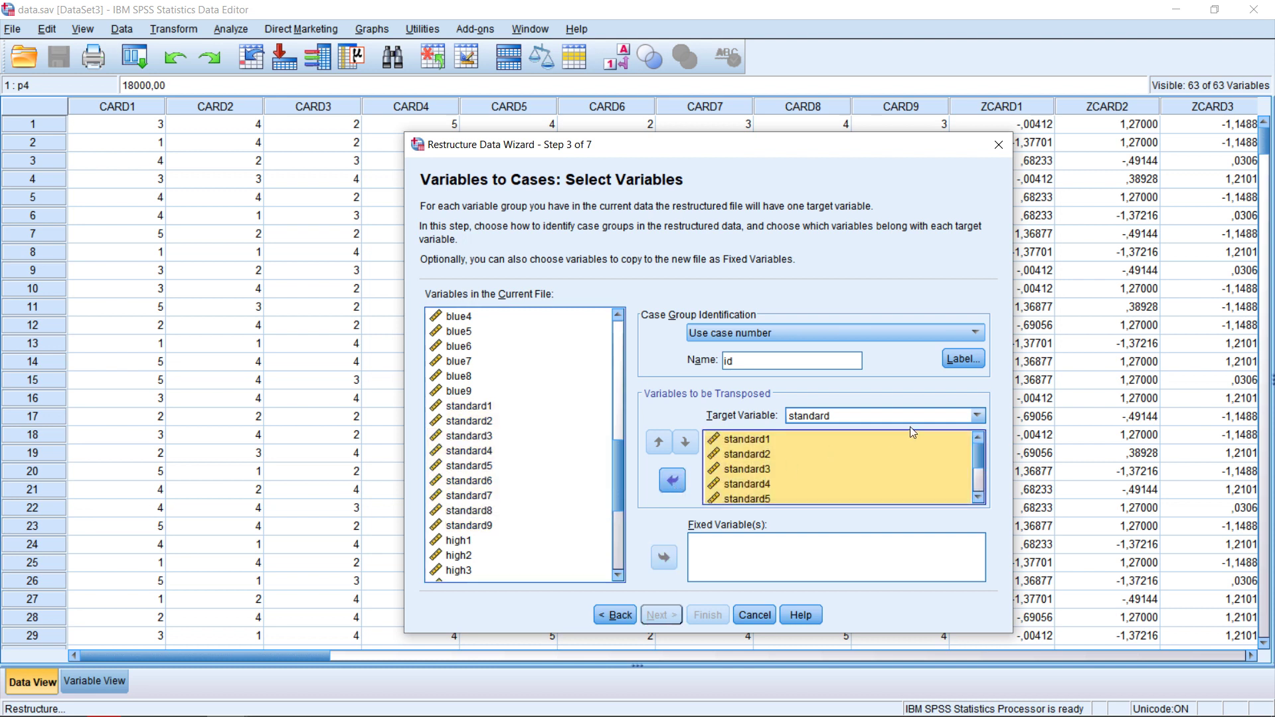
Rename target trans6 to 'high' and assign high1–high9 to it.
{"action": "left_click", "coordinate": [977, 417]}
{"action": "left_click", "coordinate": [890, 508]}
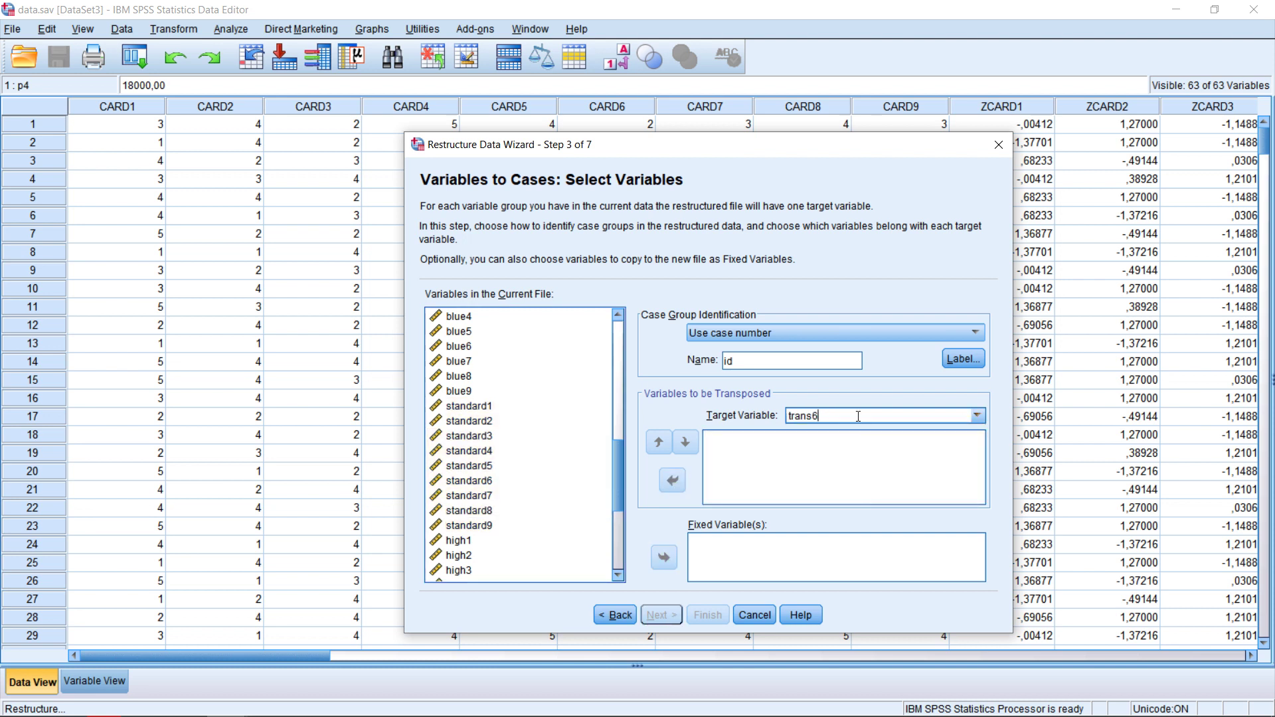
{"action": "double_click", "coordinate": [858, 416]}
{"action": "type", "text": "high"}
{"action": "left_click", "coordinate": [502, 542]}
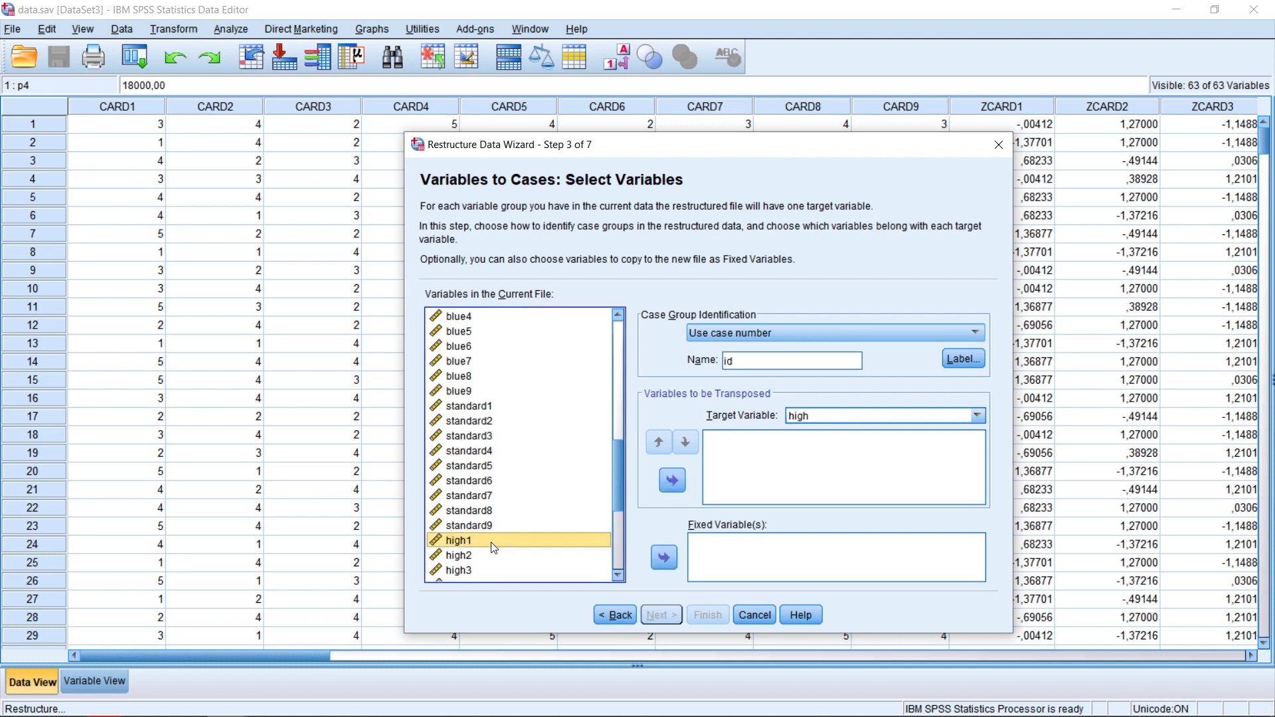
{"action": "scroll", "coordinate": [494, 525], "scroll_direction": "down", "scroll_amount": 4}
{"action": "left_click", "coordinate": [484, 482], "text": "shift"}
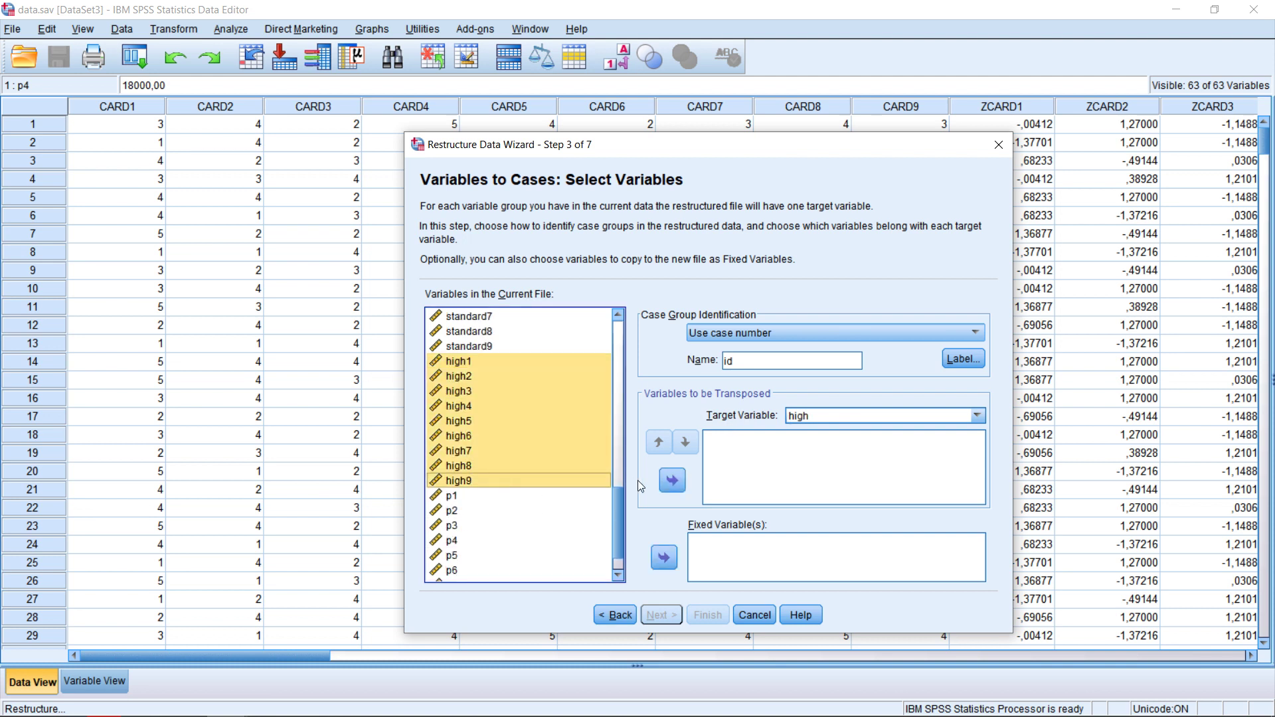
{"action": "left_click", "coordinate": [671, 481]}
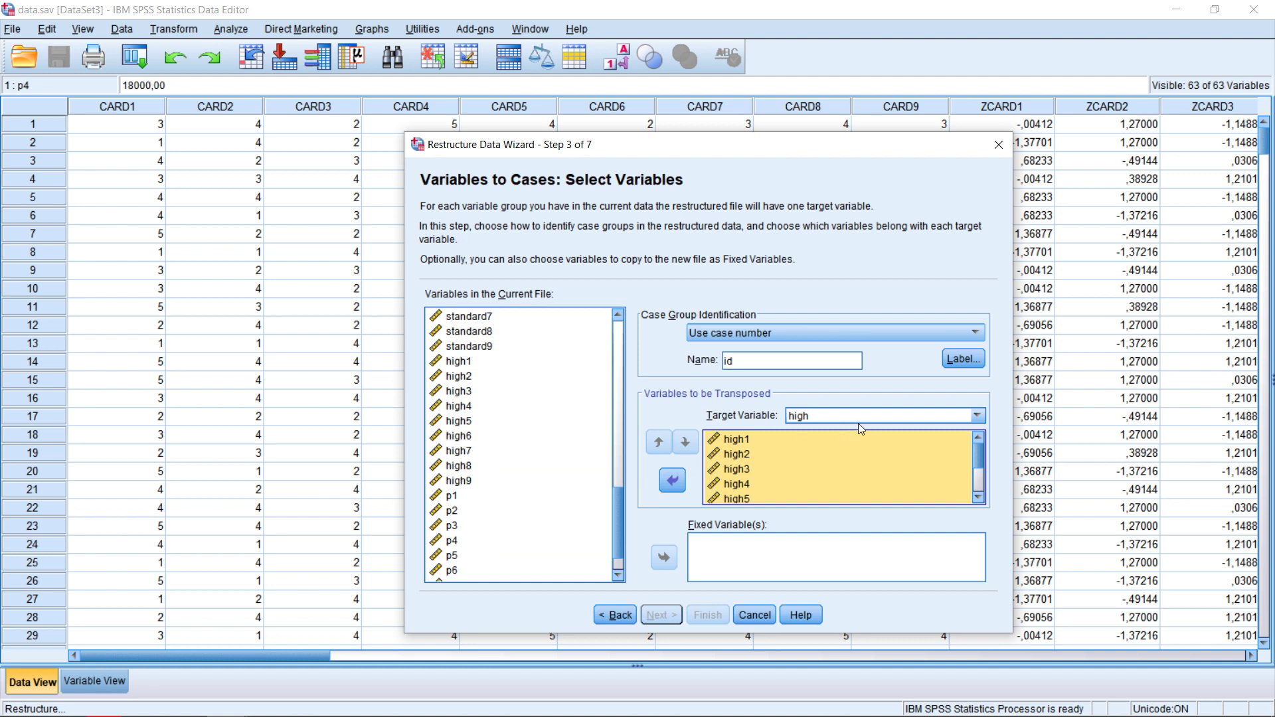
Select the new target trans7 and start renaming it to 'price'.
{"action": "left_click", "coordinate": [983, 416]}
{"action": "left_click", "coordinate": [844, 520]}
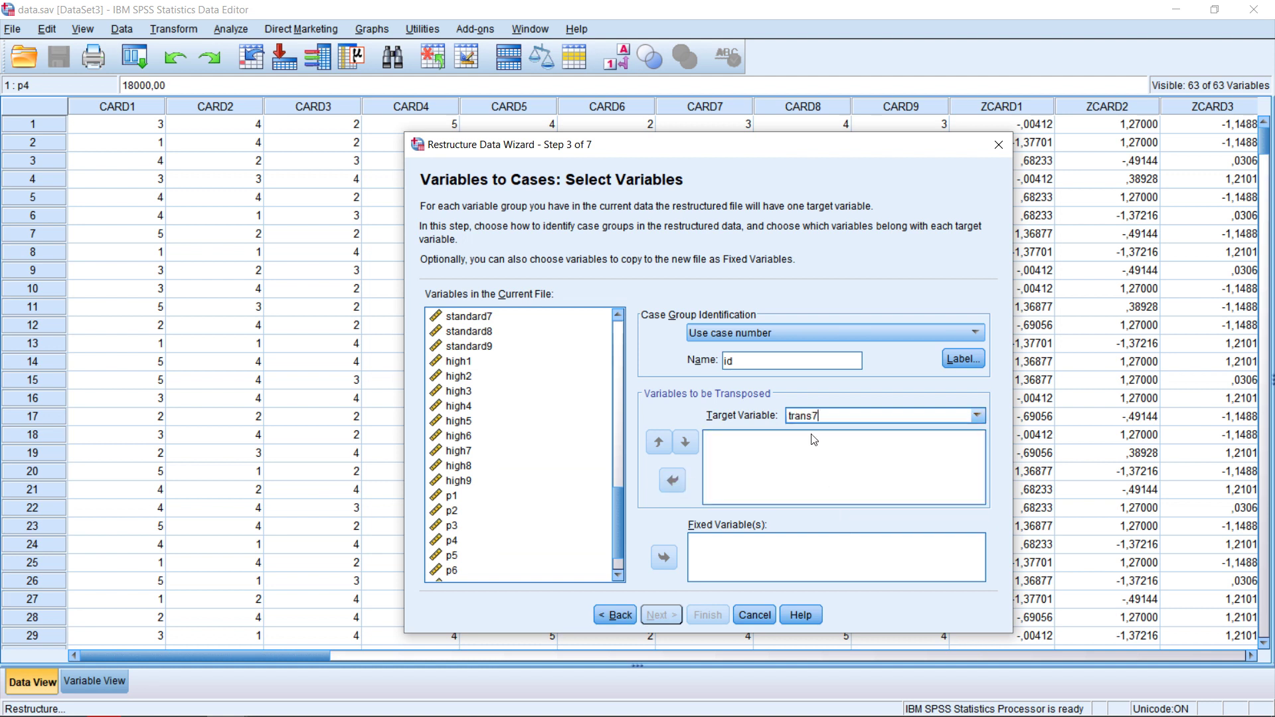
{"action": "double_click", "coordinate": [820, 417]}
{"action": "type", "text": "price"}
Assign p1–p9 to the price target and finish its name.
{"action": "left_click", "coordinate": [451, 497]}
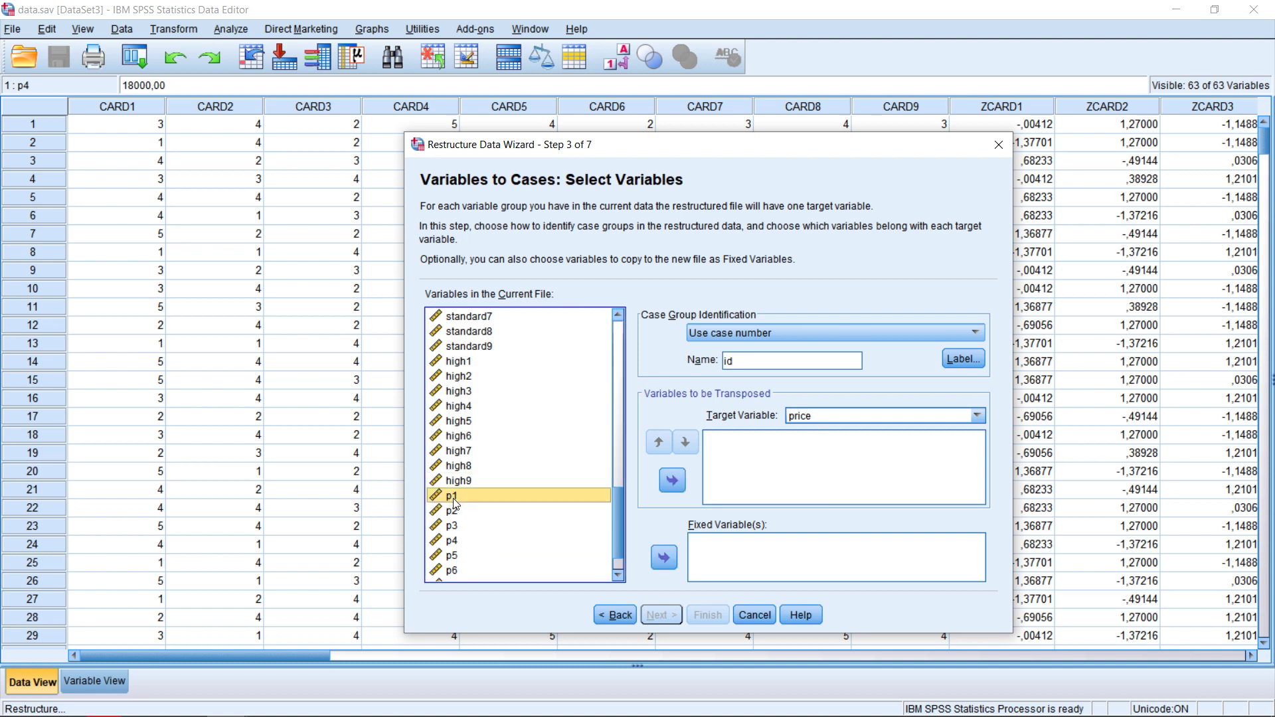
{"action": "scroll", "coordinate": [450, 542], "scroll_direction": "down", "scroll_amount": 1}
{"action": "left_click", "coordinate": [446, 575], "text": "shift"}
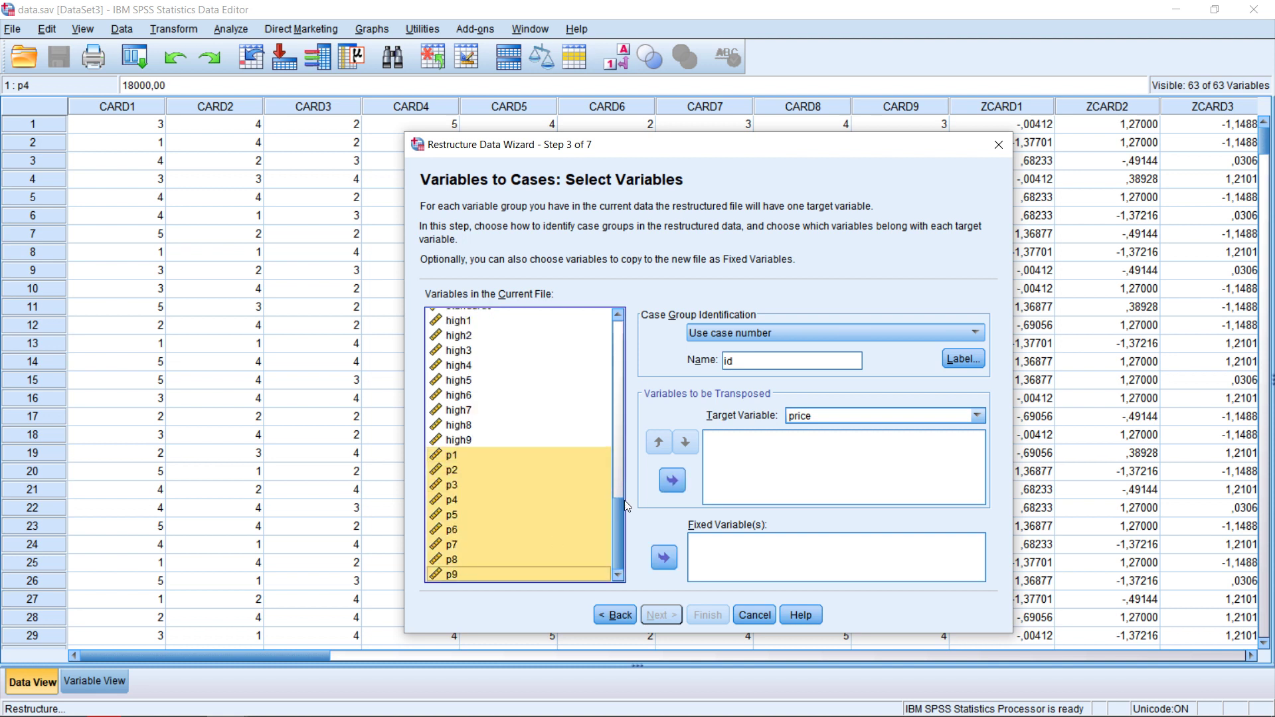
{"action": "left_click", "coordinate": [672, 480]}
{"action": "left_click", "coordinate": [823, 417]}
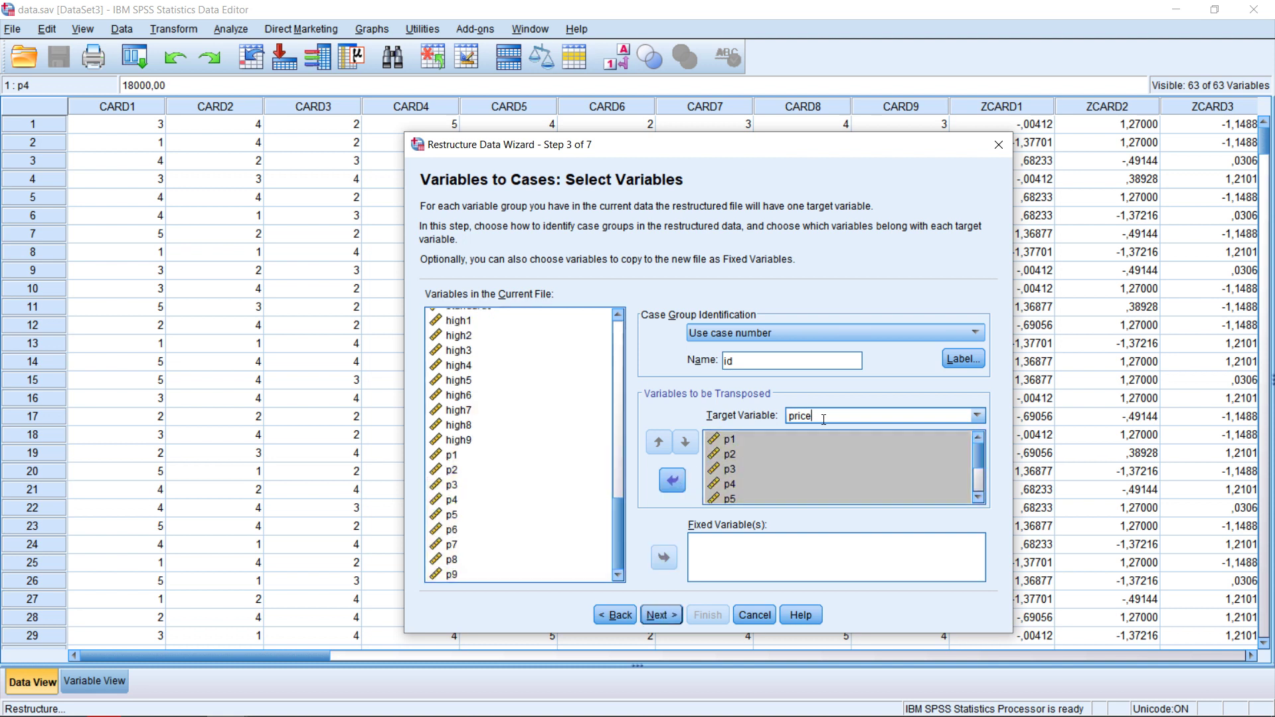
Check the list of defined target variables, then proceed to Step 4 index variables.
{"action": "key", "text": "Return"}
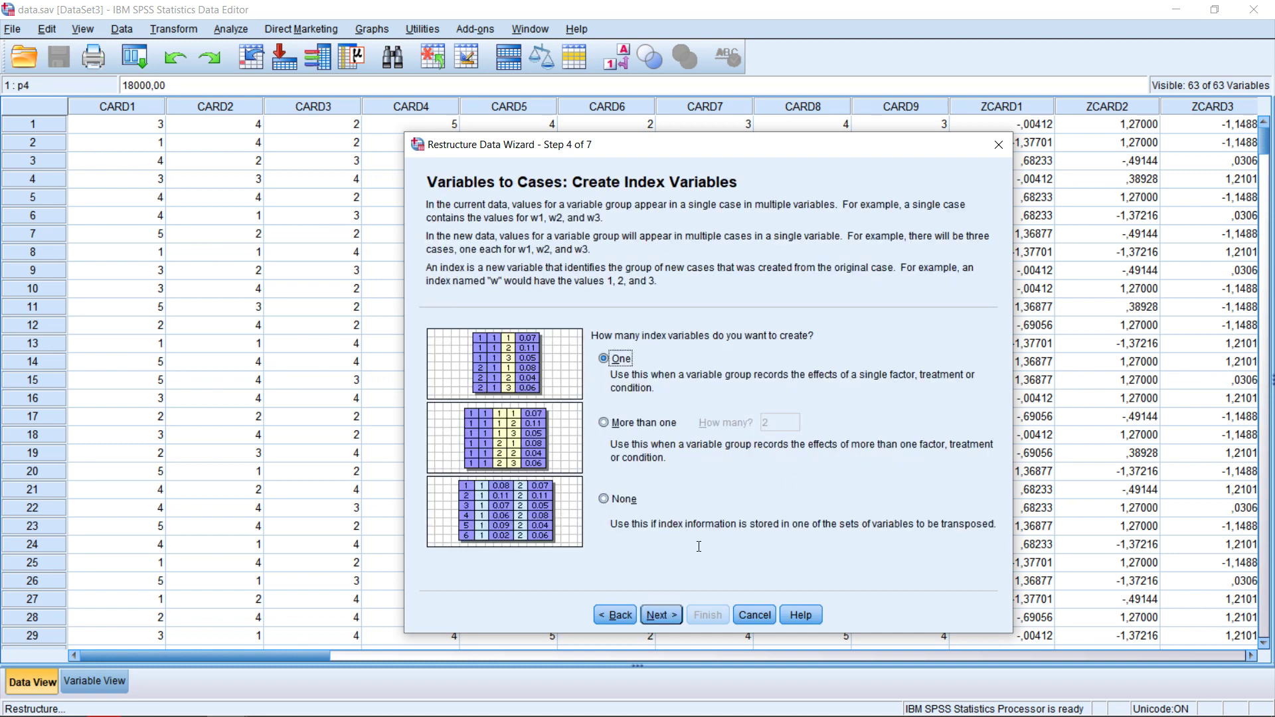
{"action": "left_click", "coordinate": [618, 615]}
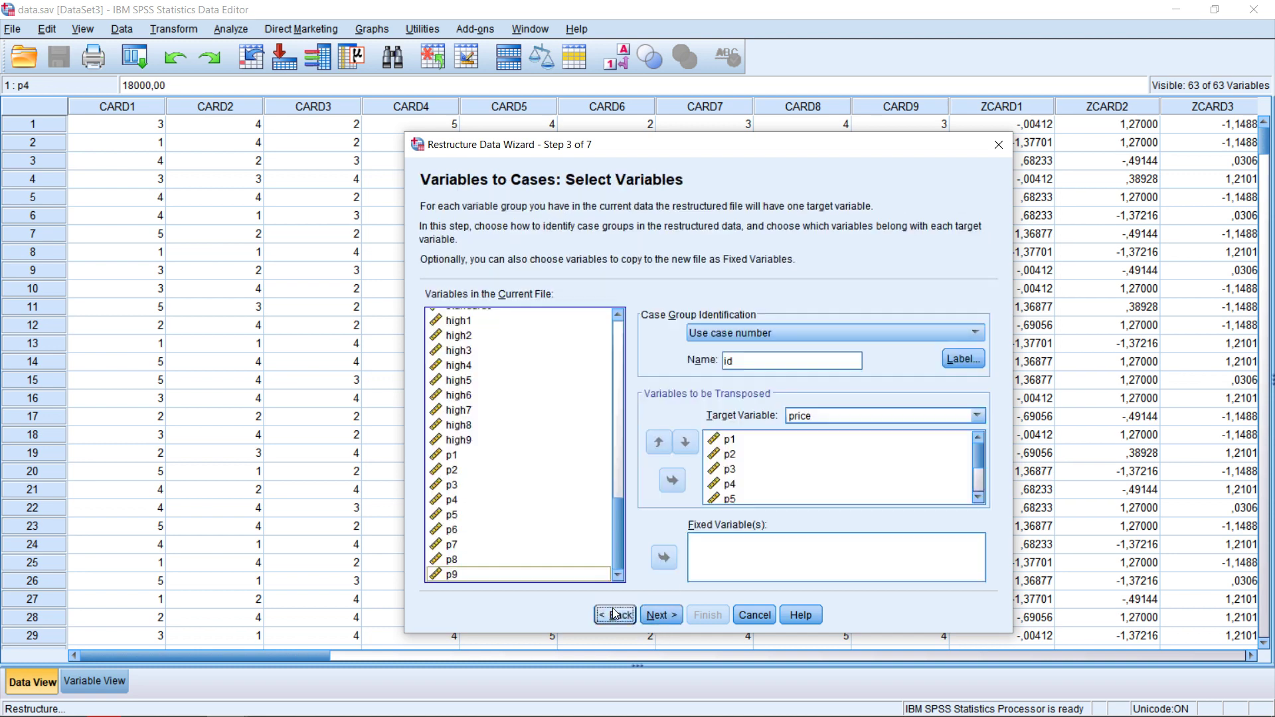
{"action": "left_click", "coordinate": [978, 416]}
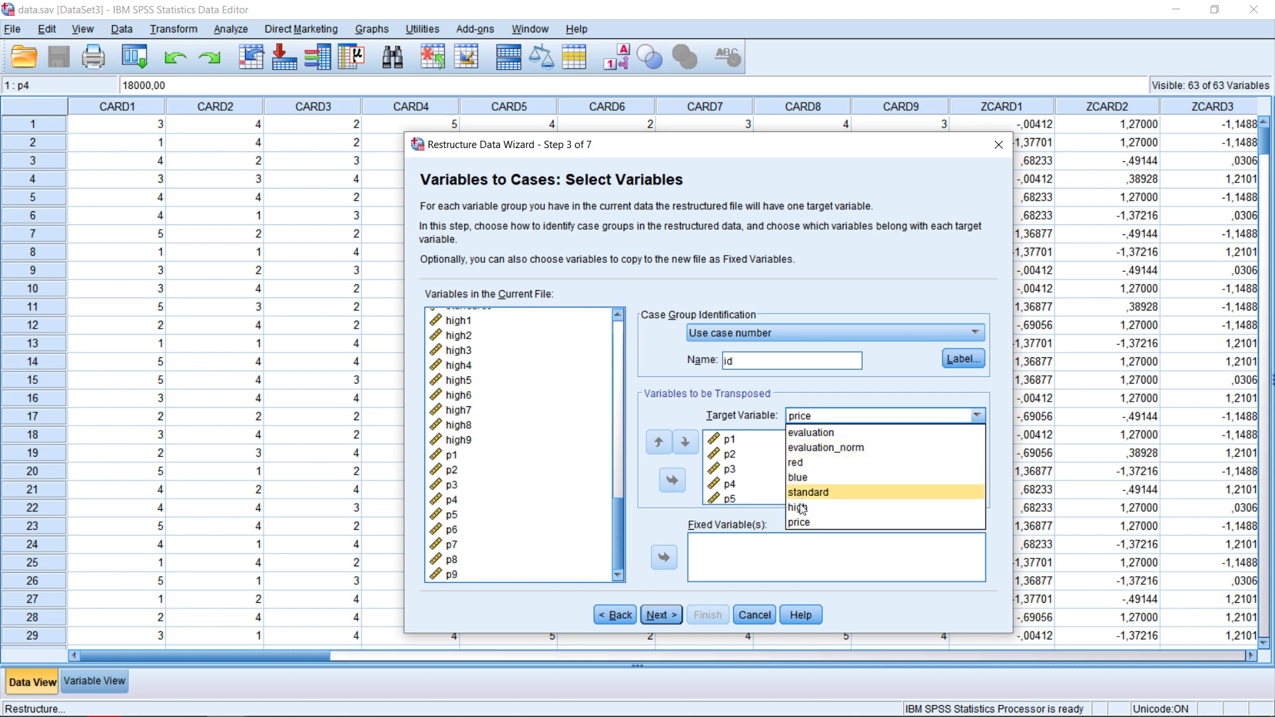
{"action": "left_click", "coordinate": [779, 559]}
{"action": "left_click", "coordinate": [668, 618]}
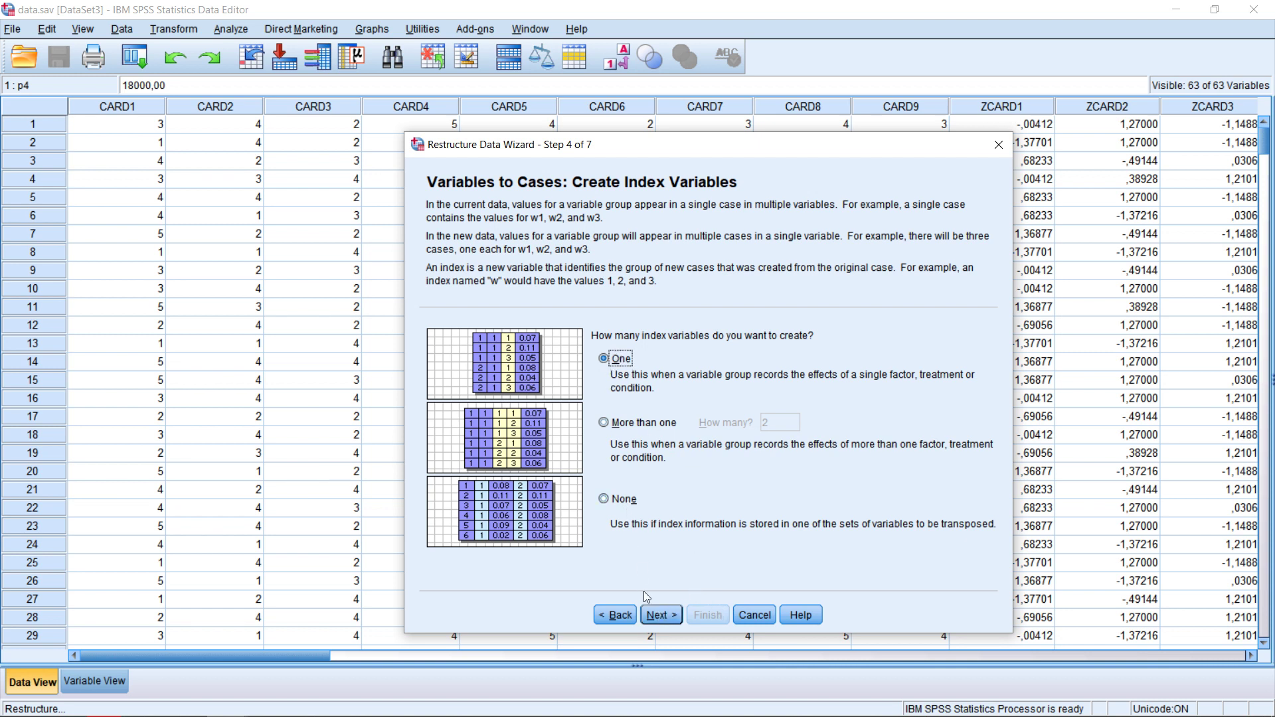
Keep one index variable, Index1, with sequential numbers and reach the Options step.
{"action": "left_click", "coordinate": [671, 617]}
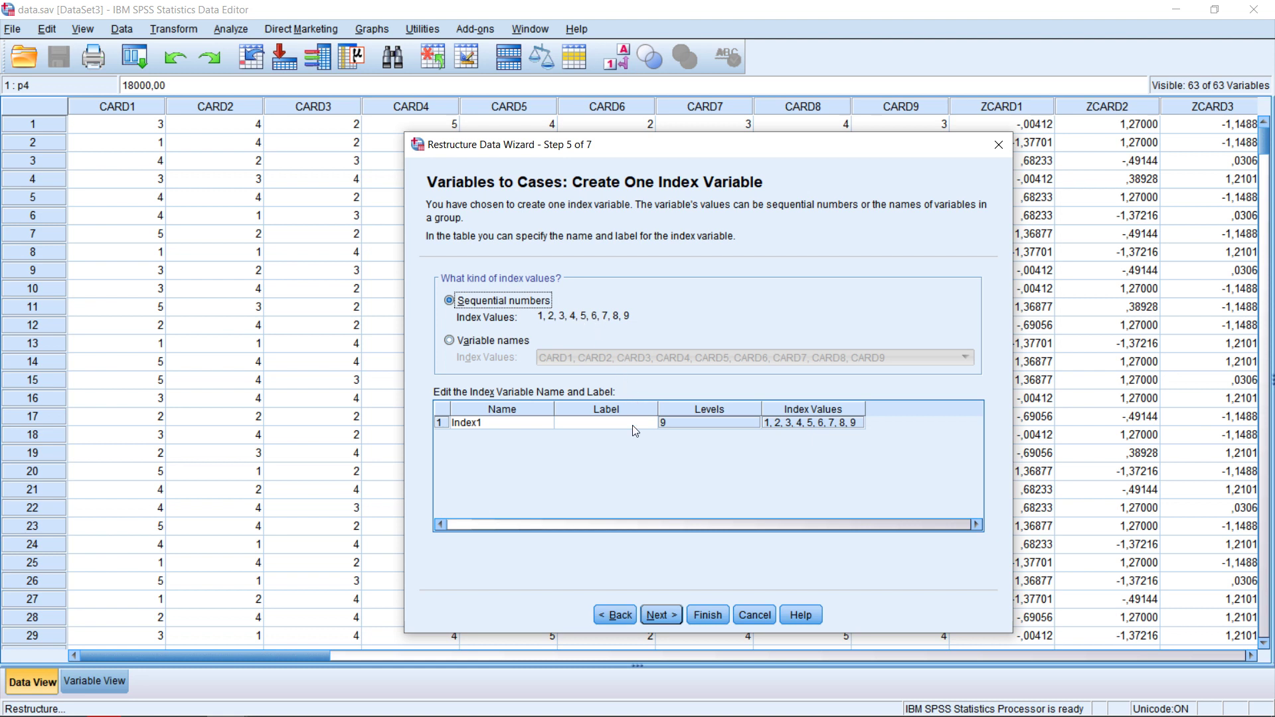
{"action": "left_click", "coordinate": [667, 614]}
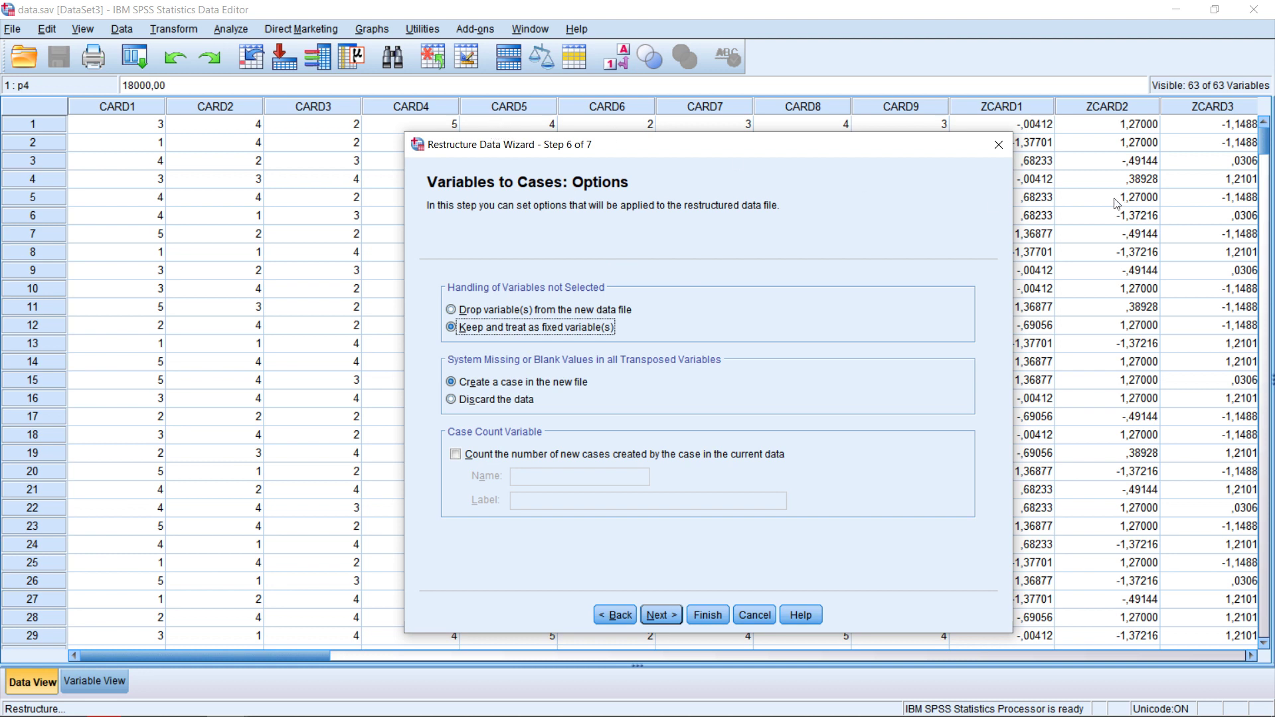
Choose to drop unselected variables from the new data file and reach the Finish step.
{"action": "left_click", "coordinate": [543, 312]}
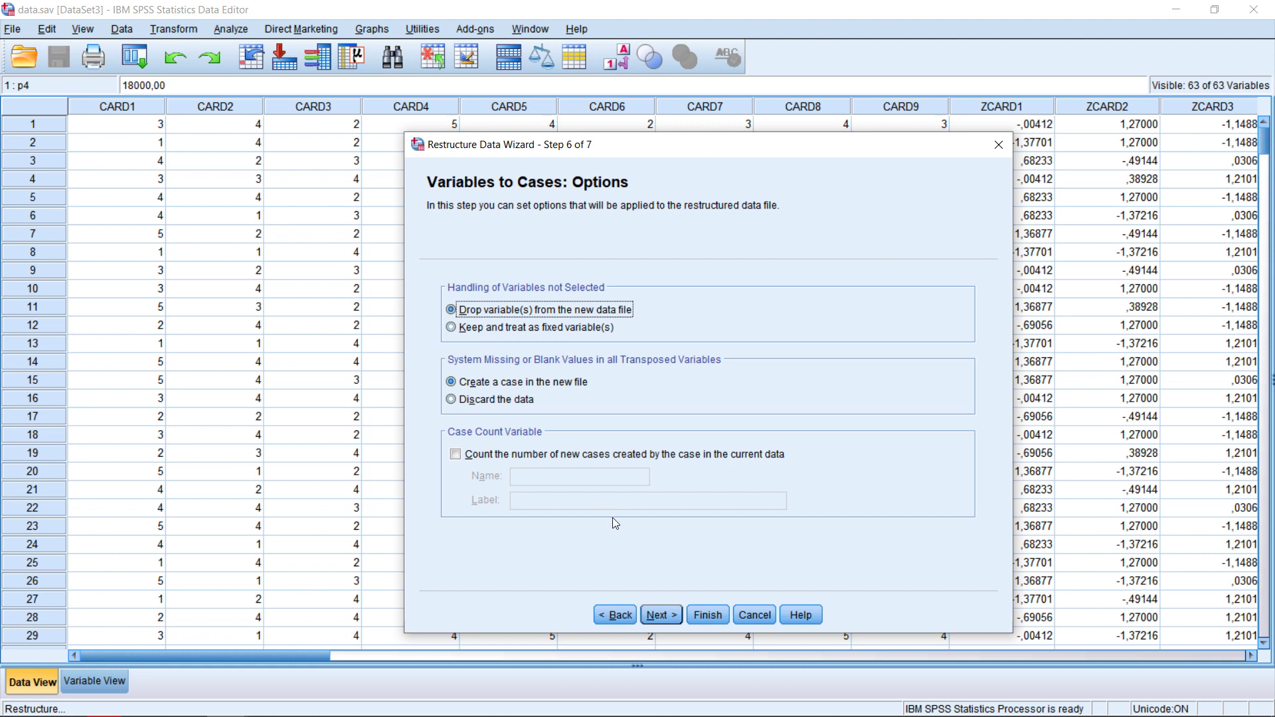
{"action": "left_click", "coordinate": [660, 617]}
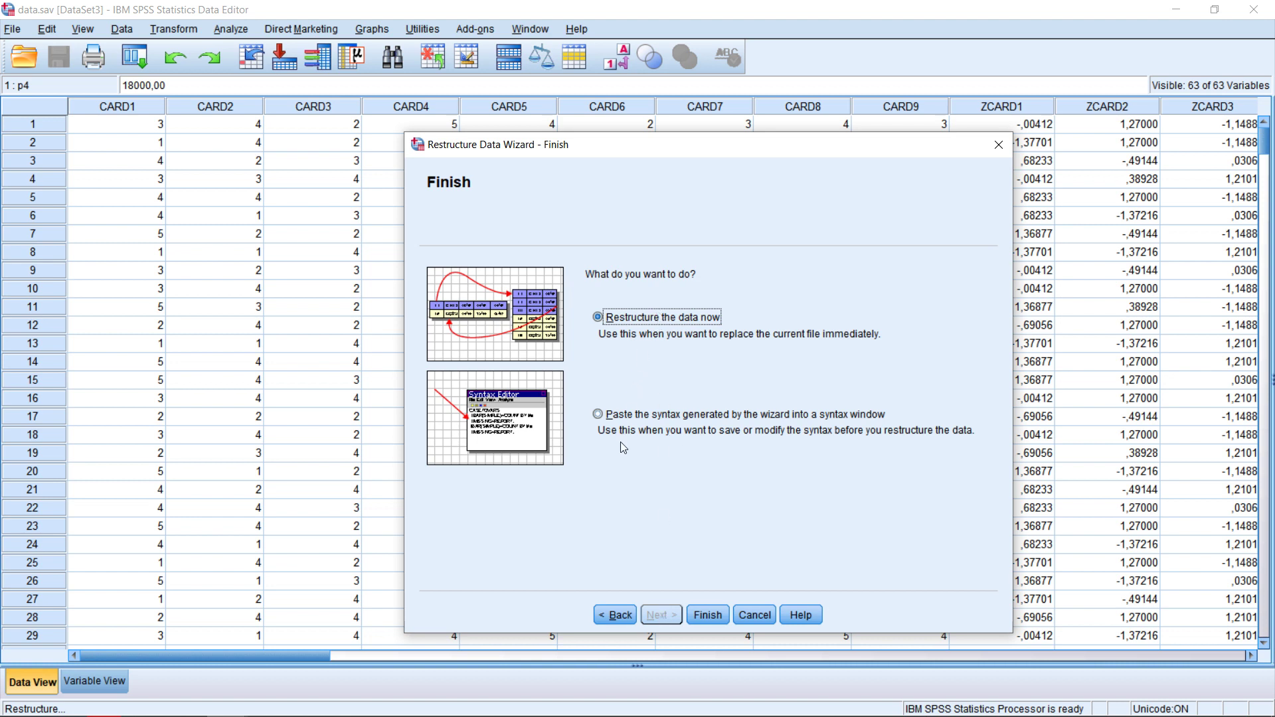
Run the restructure, dismiss the sets warning, and inspect the evaluation through price columns.
{"action": "left_click", "coordinate": [707, 615]}
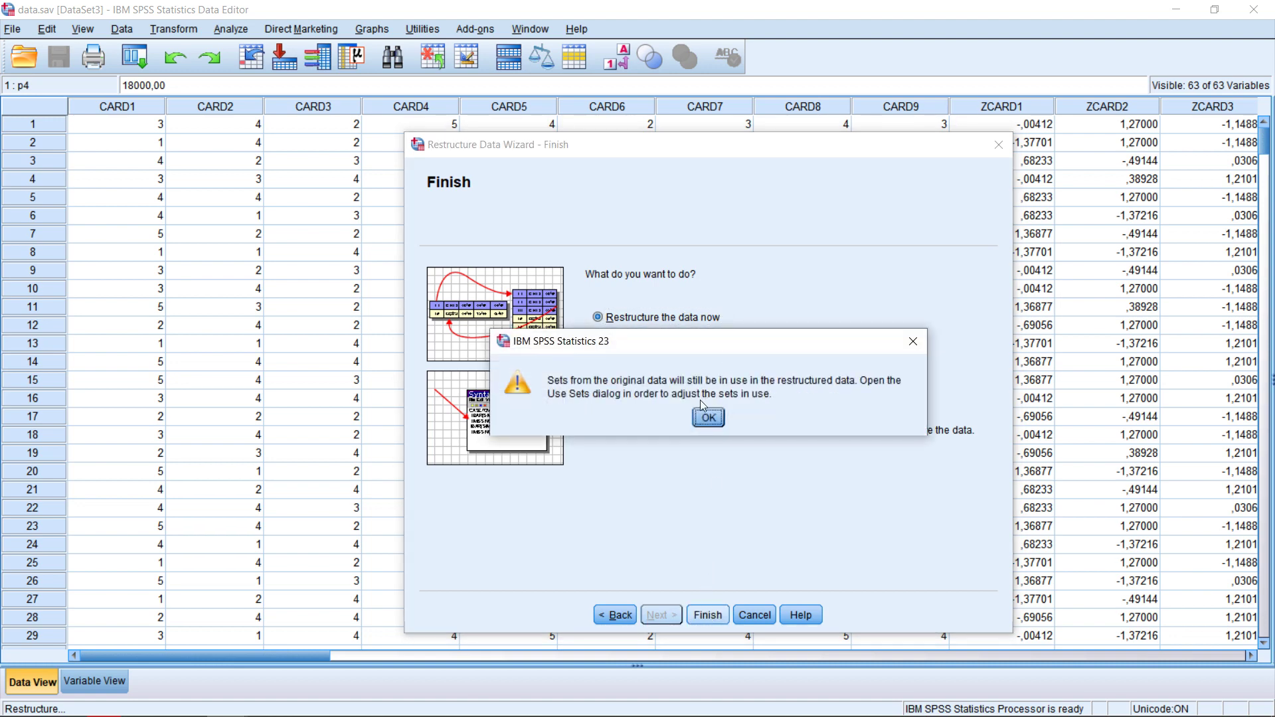
{"action": "left_click", "coordinate": [704, 416]}
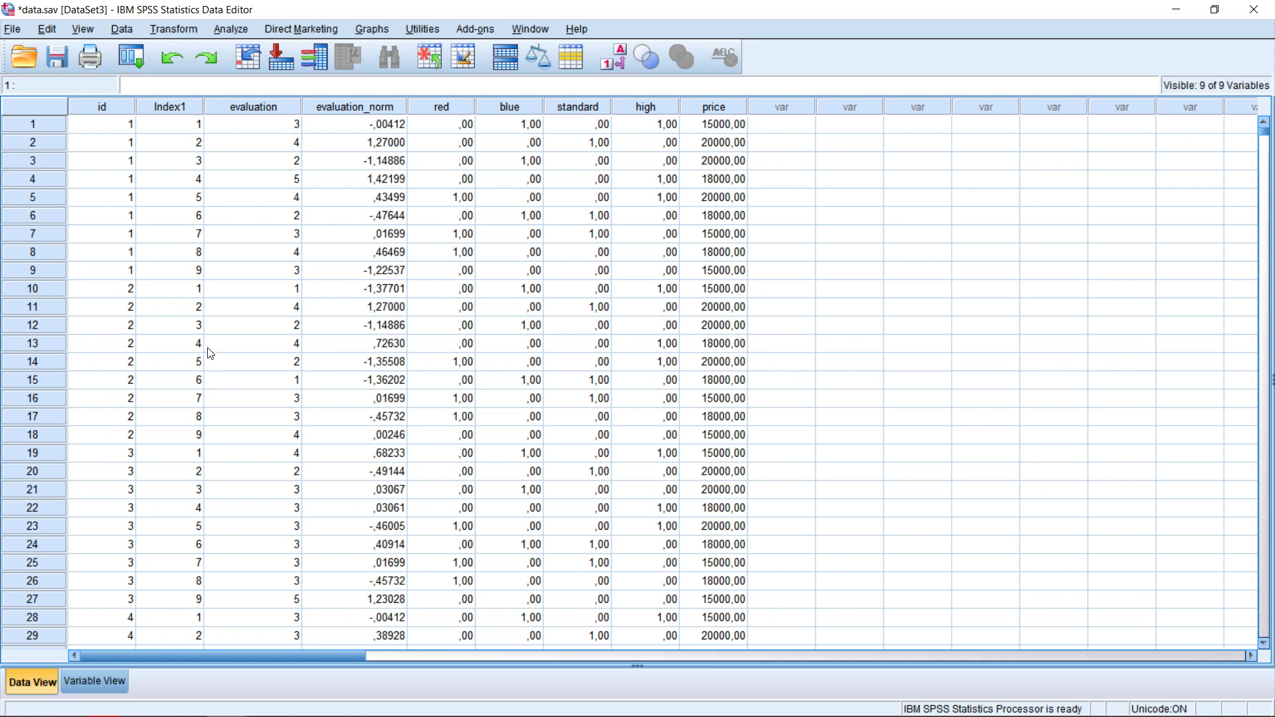
{"action": "left_click", "coordinate": [268, 108]}
{"action": "left_click", "coordinate": [377, 111]}
{"action": "left_click", "coordinate": [447, 109]}
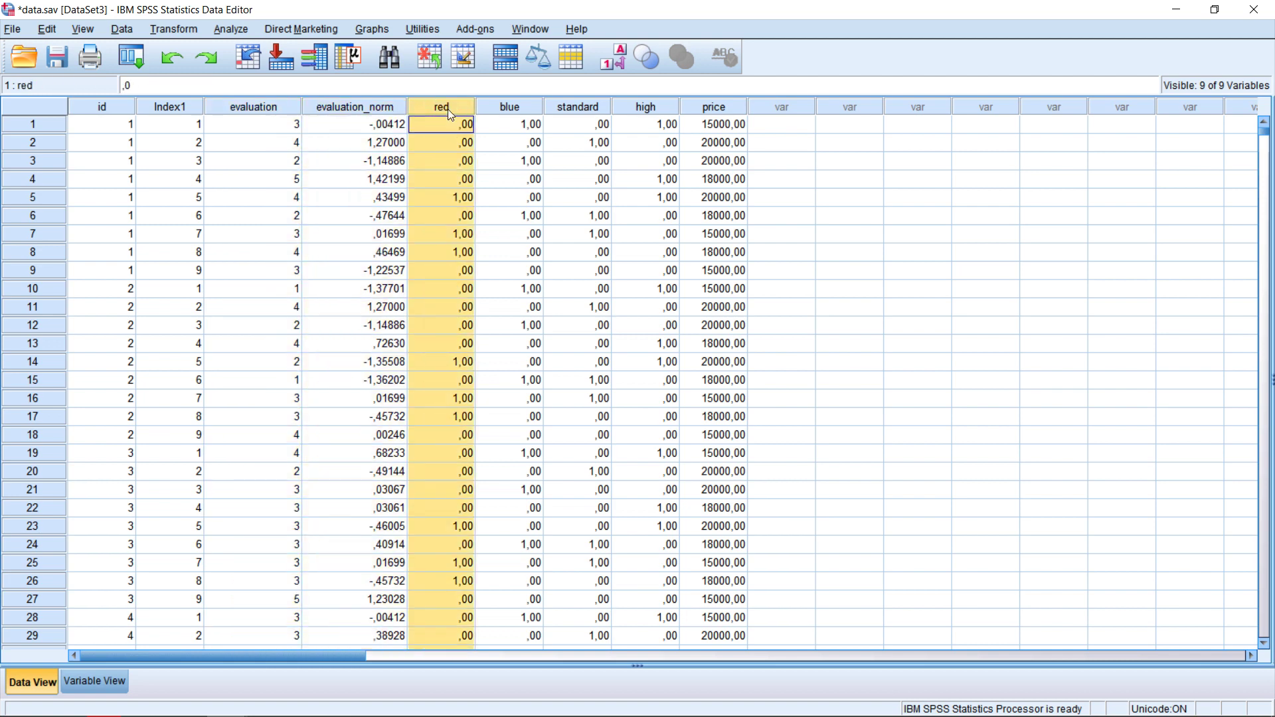
{"action": "left_click", "coordinate": [497, 111]}
{"action": "left_click", "coordinate": [605, 108]}
{"action": "left_click", "coordinate": [654, 110]}
{"action": "left_click", "coordinate": [717, 111]}
{"action": "left_click", "coordinate": [765, 127]}
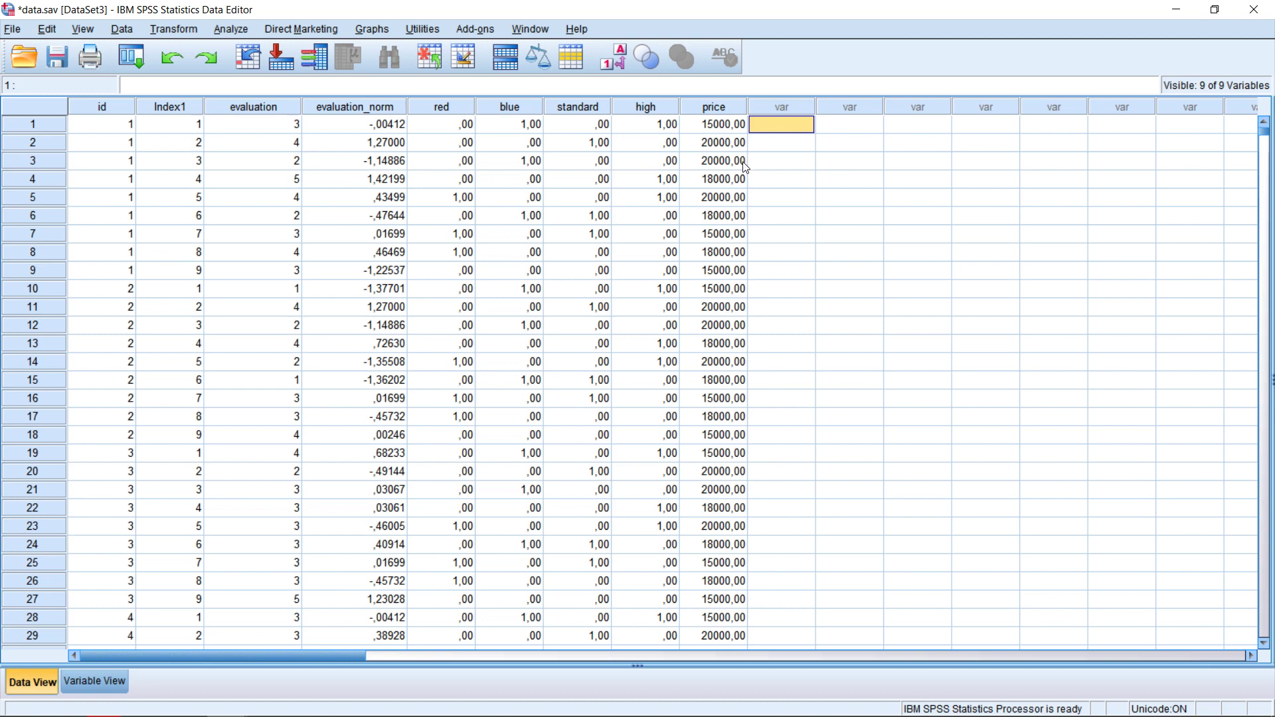
Run Linear Regression with evaluation dependent and red, blue, standard, high, price as independents.
{"action": "left_click", "coordinate": [246, 33]}
{"action": "mouse_move", "coordinate": [345, 202]}
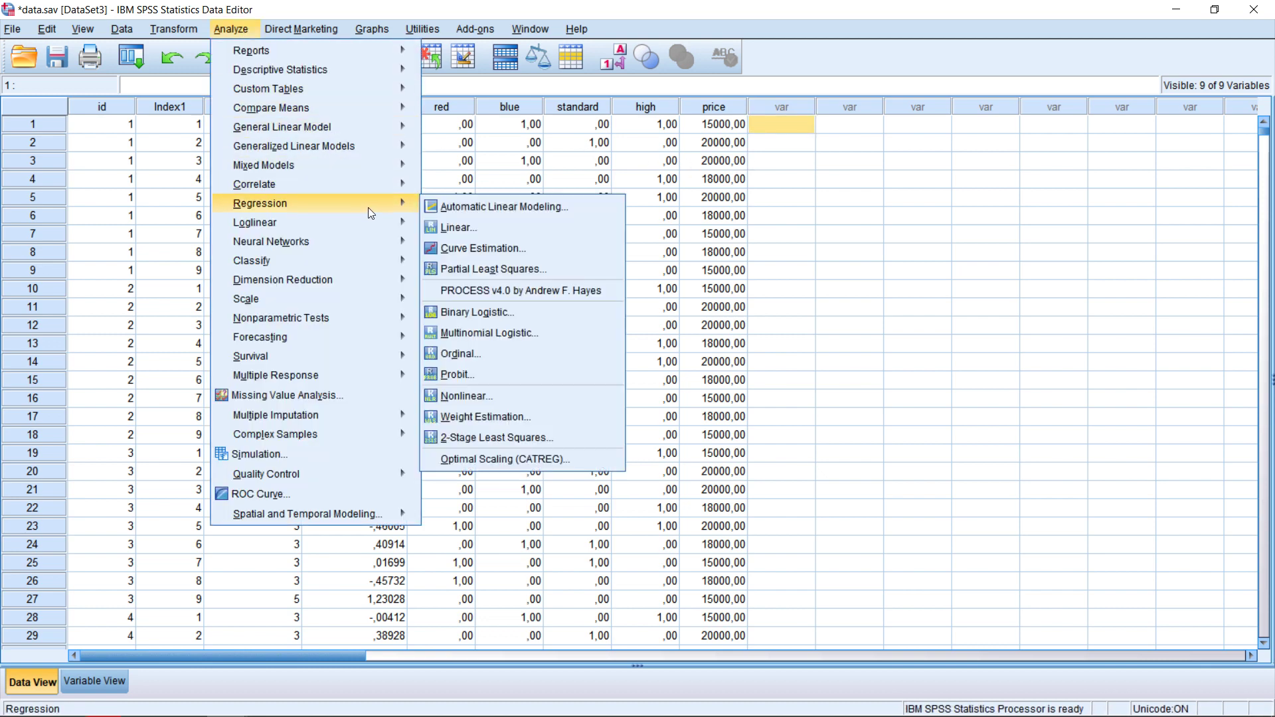
{"action": "left_click", "coordinate": [490, 226]}
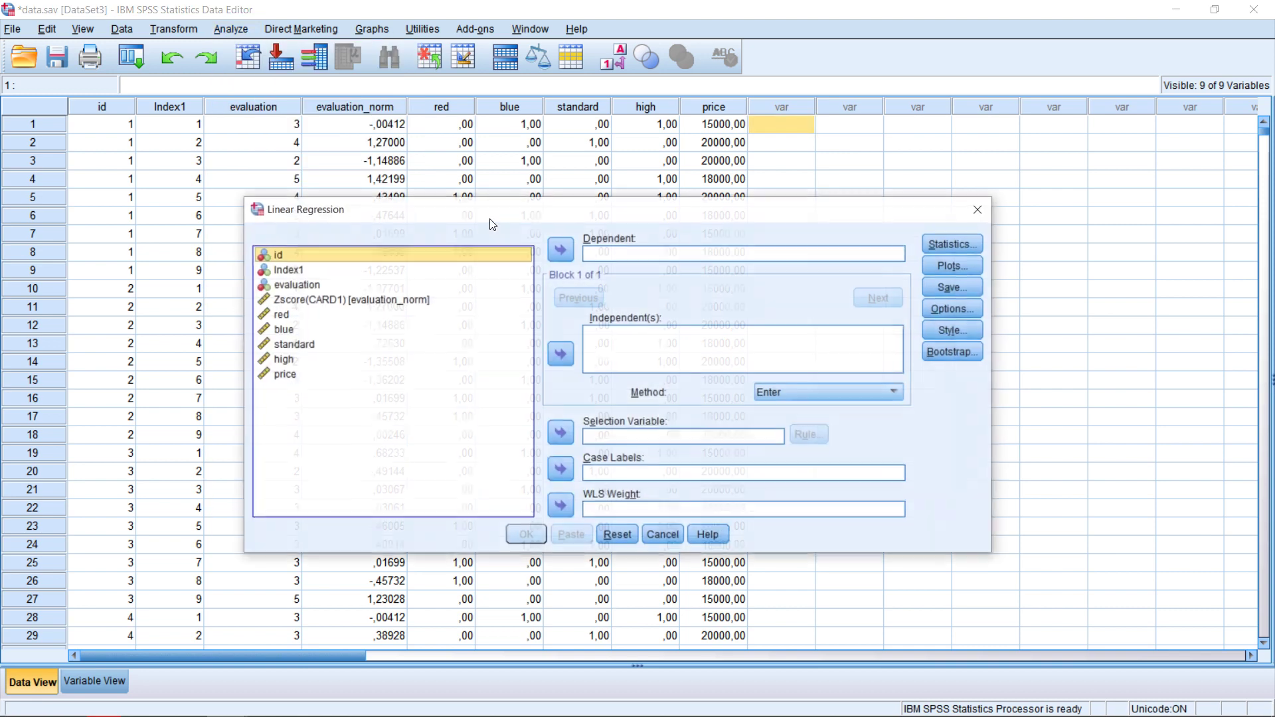
{"action": "left_click", "coordinate": [284, 284]}
{"action": "left_click", "coordinate": [553, 243]}
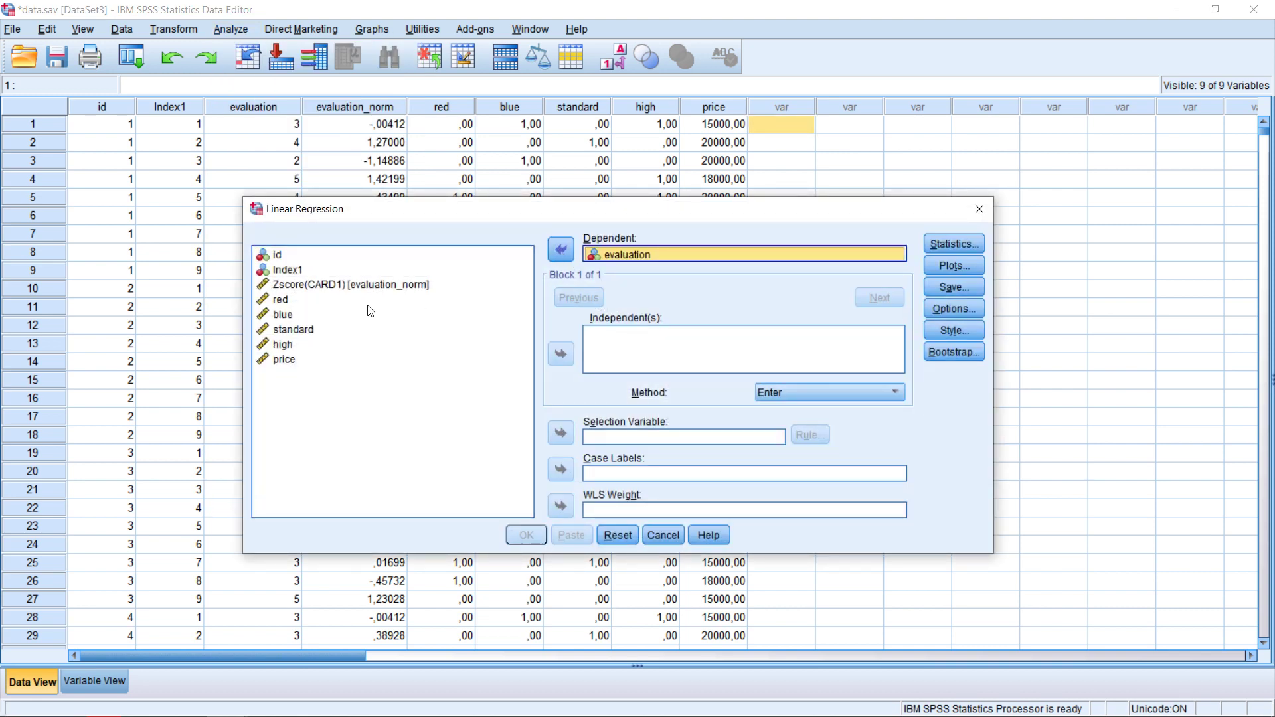
{"action": "left_click", "coordinate": [278, 300]}
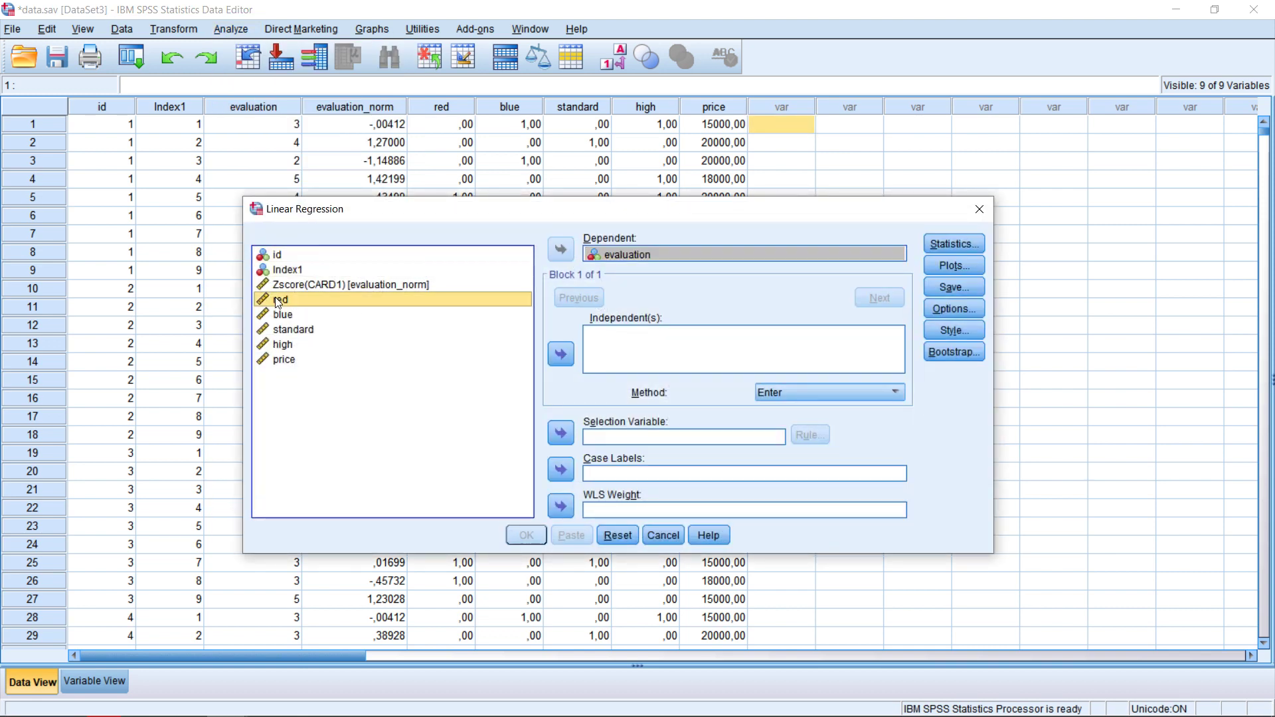
{"action": "left_click", "coordinate": [287, 360], "text": "shift"}
{"action": "left_click", "coordinate": [560, 354]}
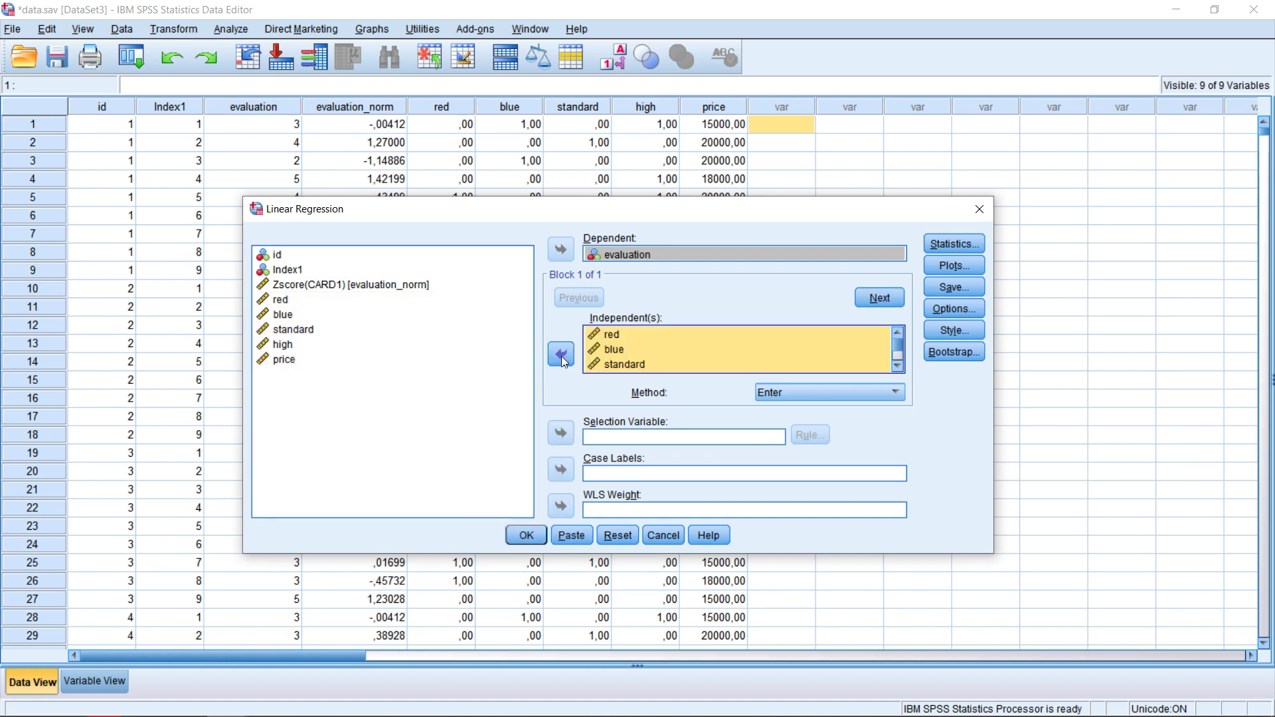
{"action": "left_click", "coordinate": [526, 535]}
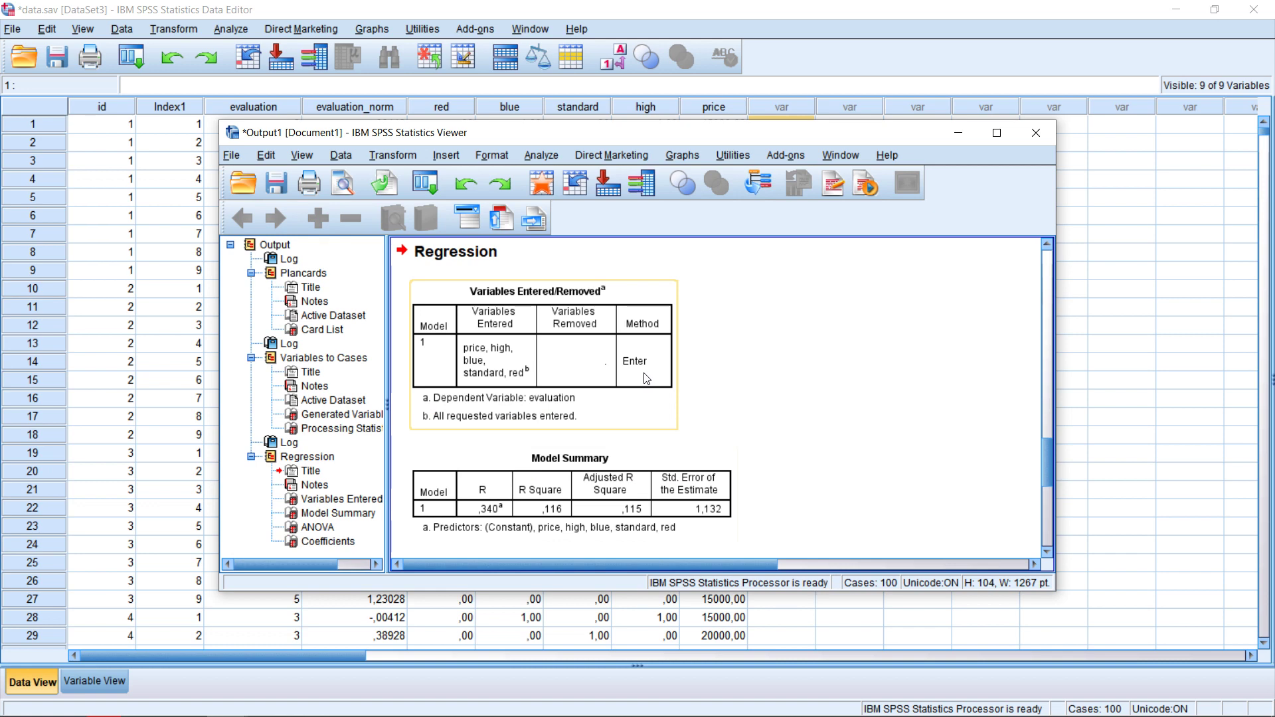
{"action": "scroll", "coordinate": [654, 368], "scroll_direction": "down", "scroll_amount": 6}
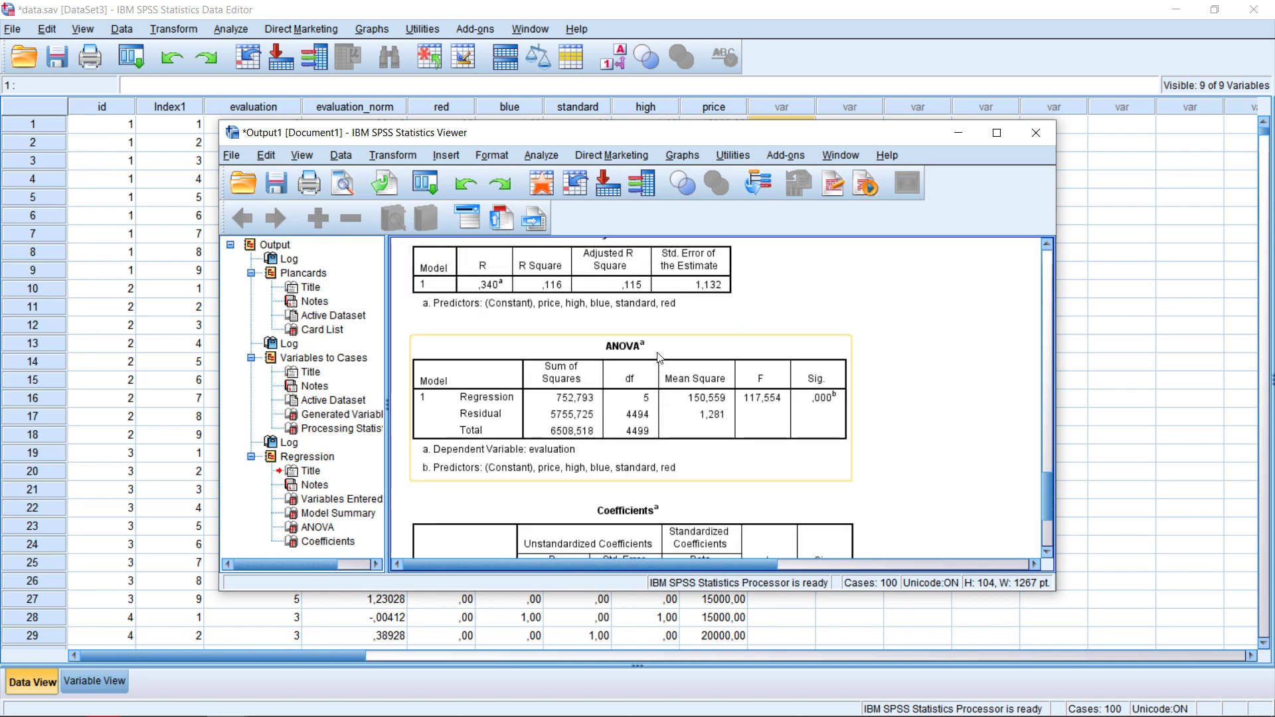
{"action": "scroll", "coordinate": [658, 354], "scroll_direction": "down", "scroll_amount": 5}
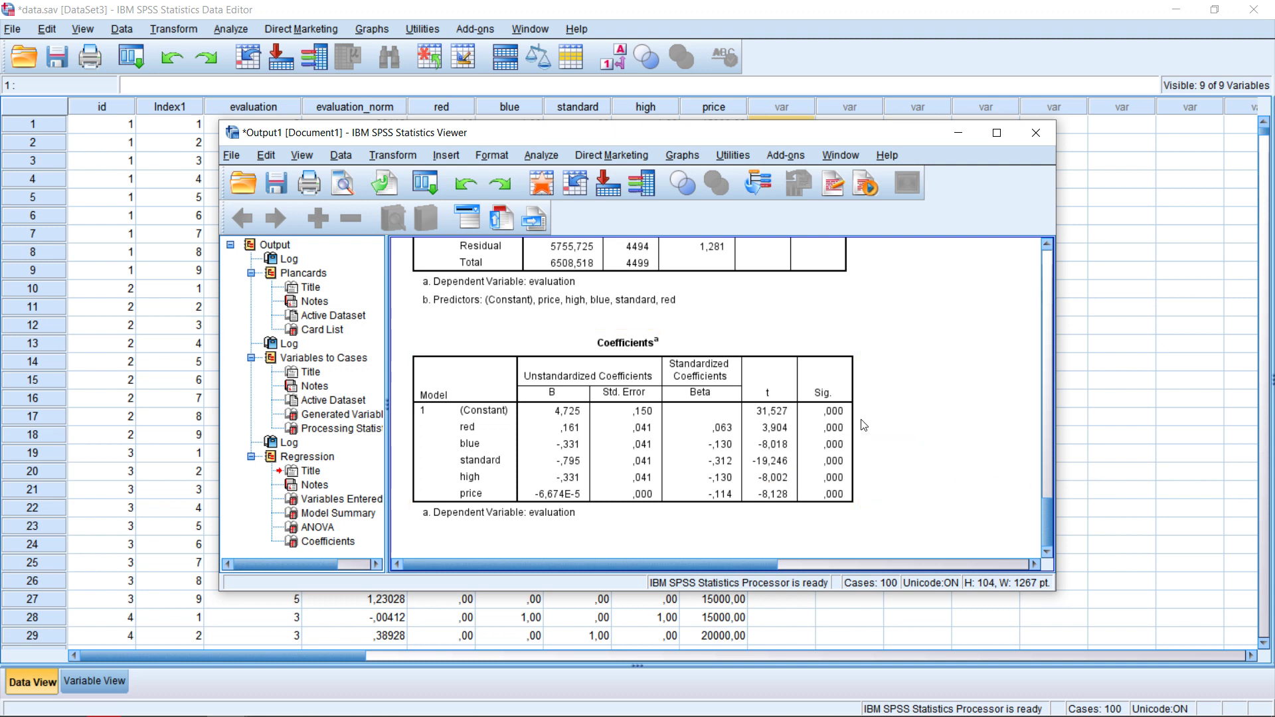
{"action": "scroll", "coordinate": [870, 441], "scroll_direction": "up", "scroll_amount": 5}
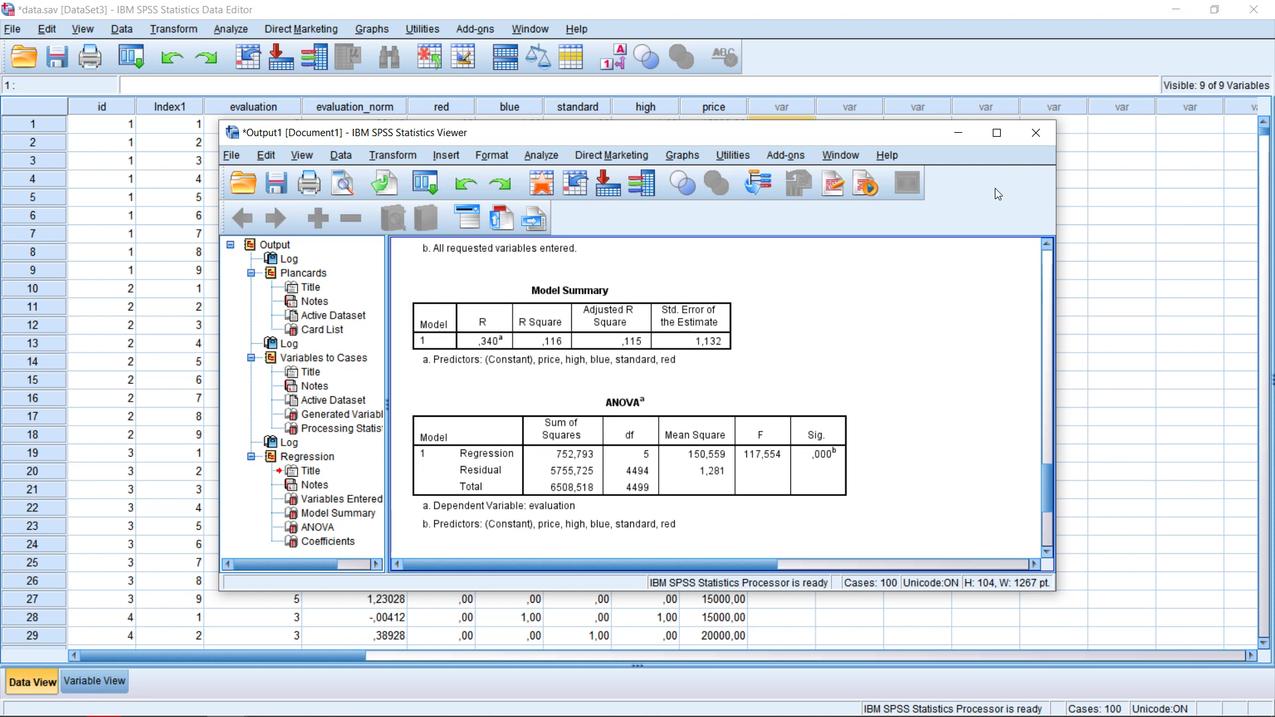
Maximize the Output Viewer and select the Coefficients table to review the results.
{"action": "left_click", "coordinate": [996, 133]}
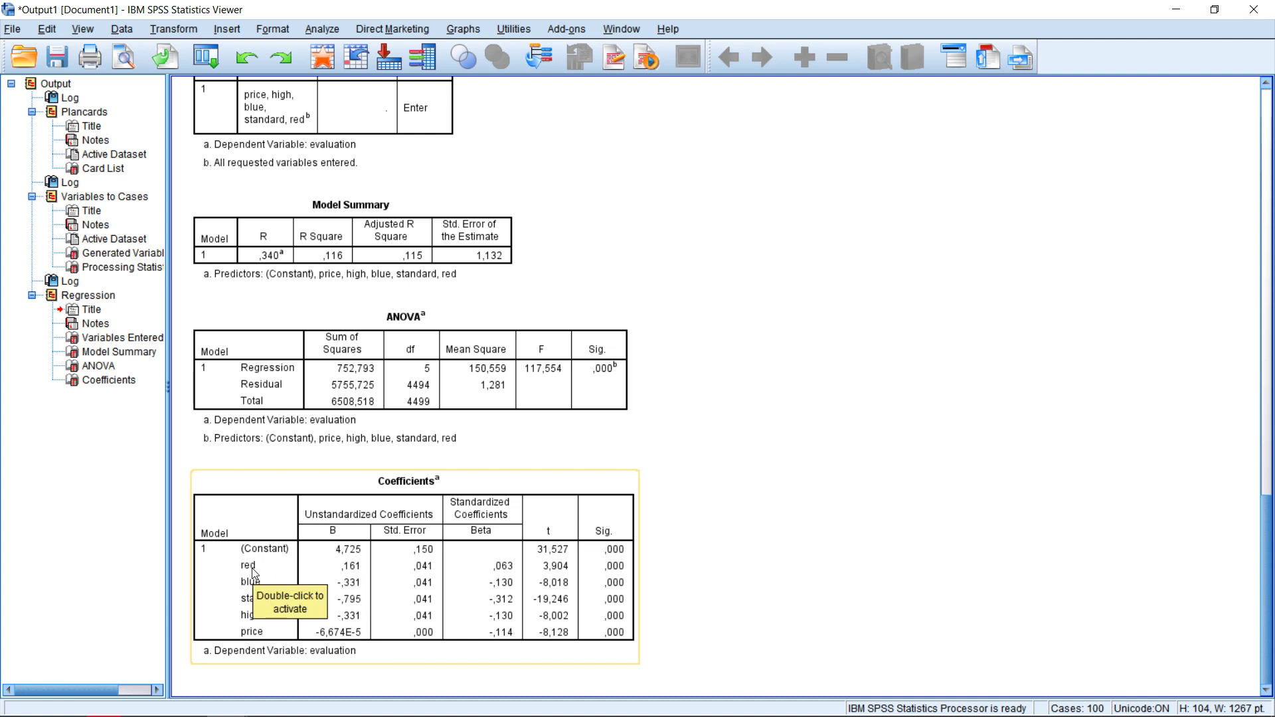
{"action": "left_click", "coordinate": [789, 654]}
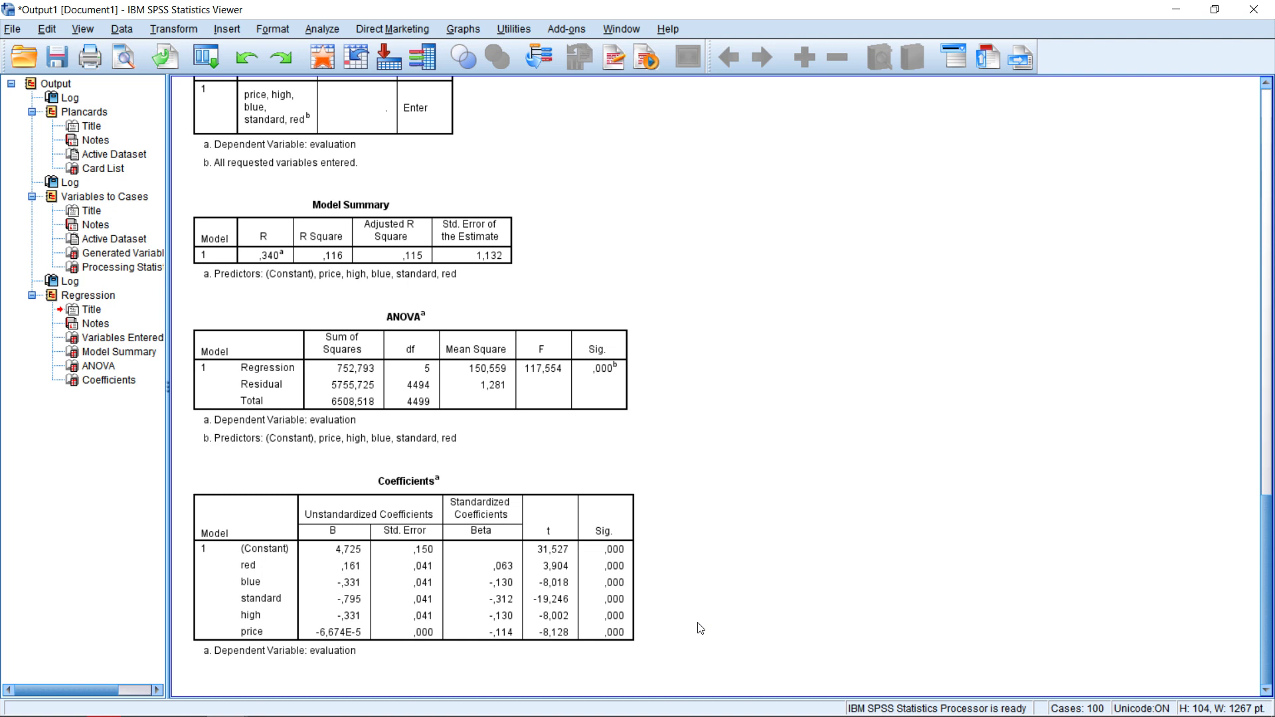
{"action": "left_click", "coordinate": [423, 581]}
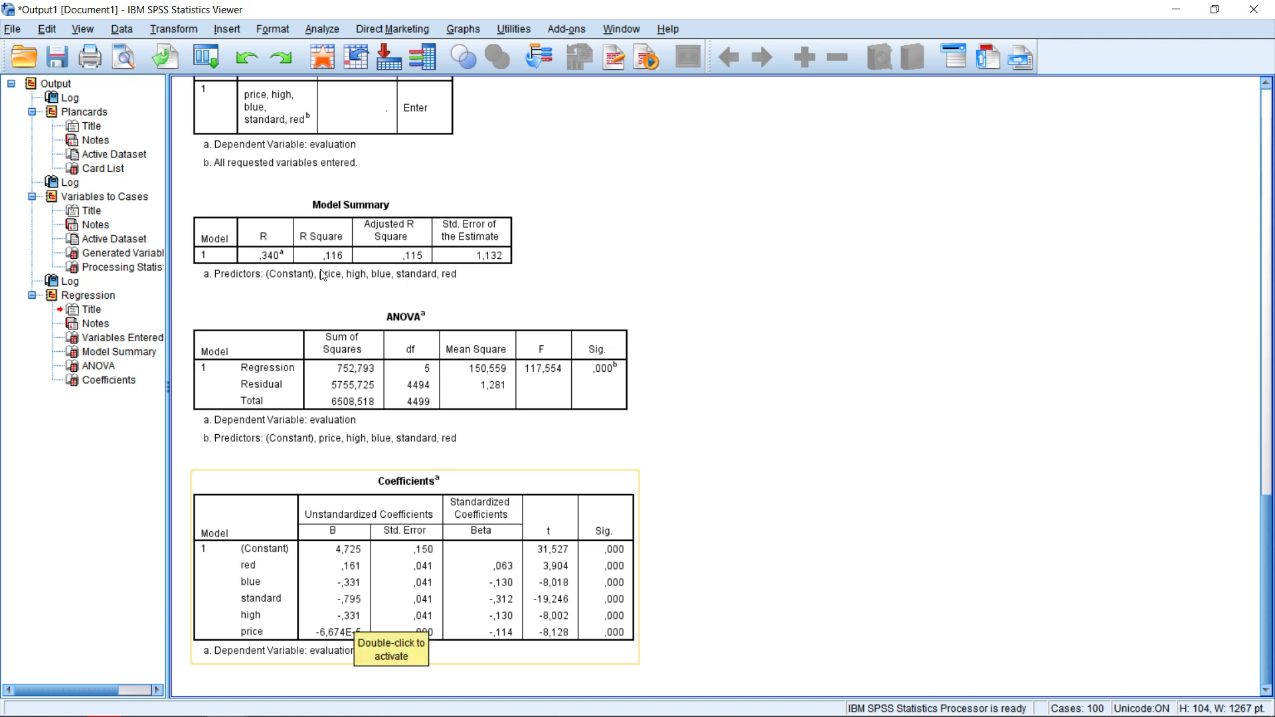
{"action": "left_click", "coordinate": [175, 29]}
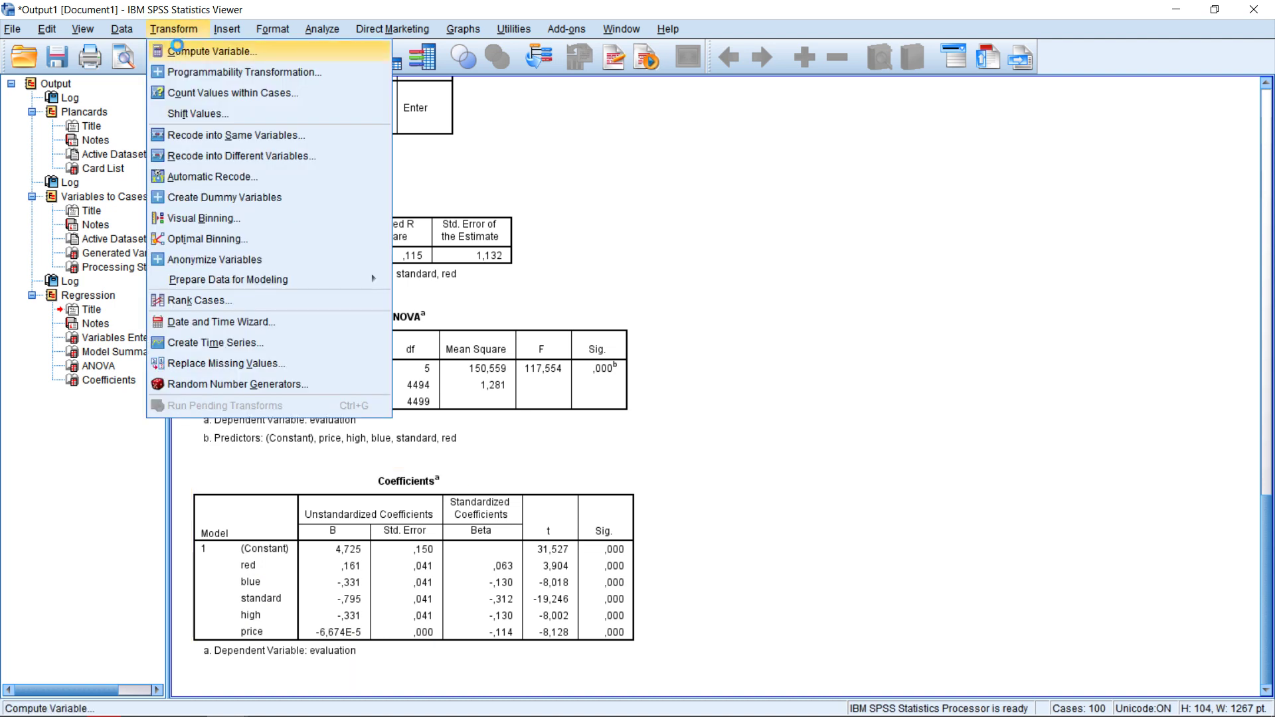
Compute a new variable interact = red*high.
{"action": "left_click", "coordinate": [177, 46]}
{"action": "type", "text": "in"}
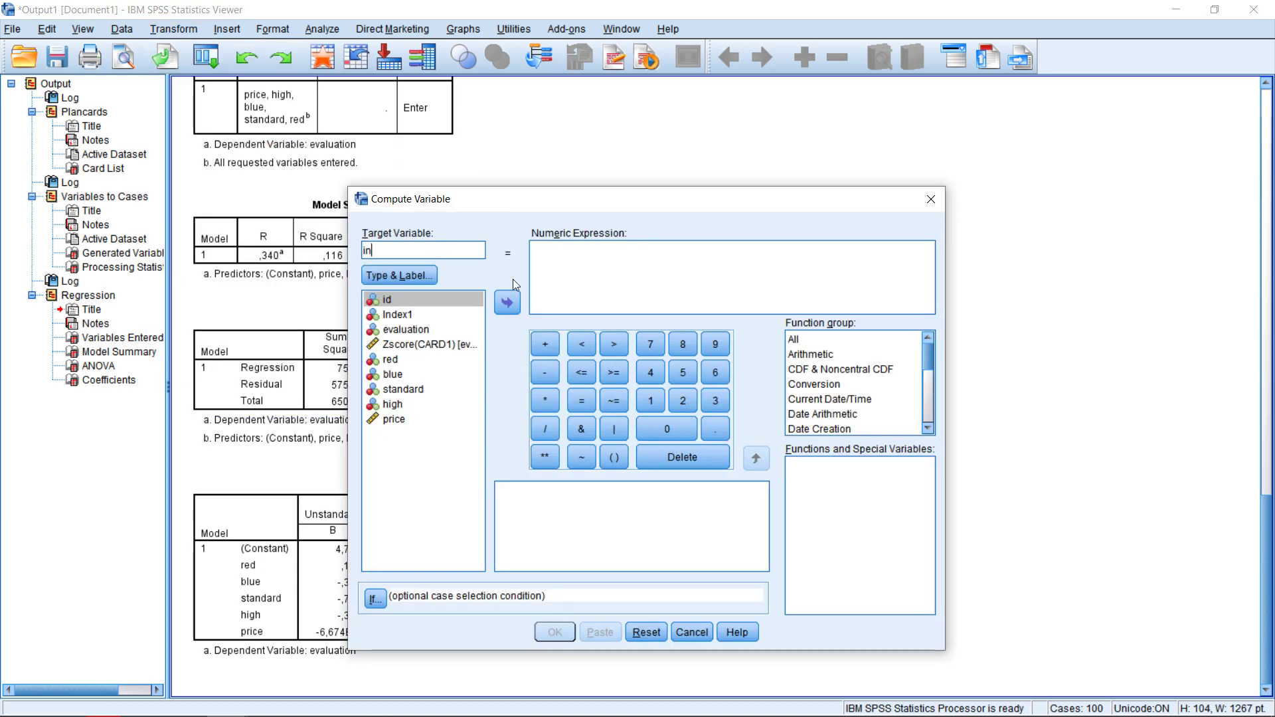
{"action": "type", "text": "teract"}
{"action": "left_click", "coordinate": [593, 253]}
{"action": "left_click", "coordinate": [410, 360]}
{"action": "left_click", "coordinate": [509, 303]}
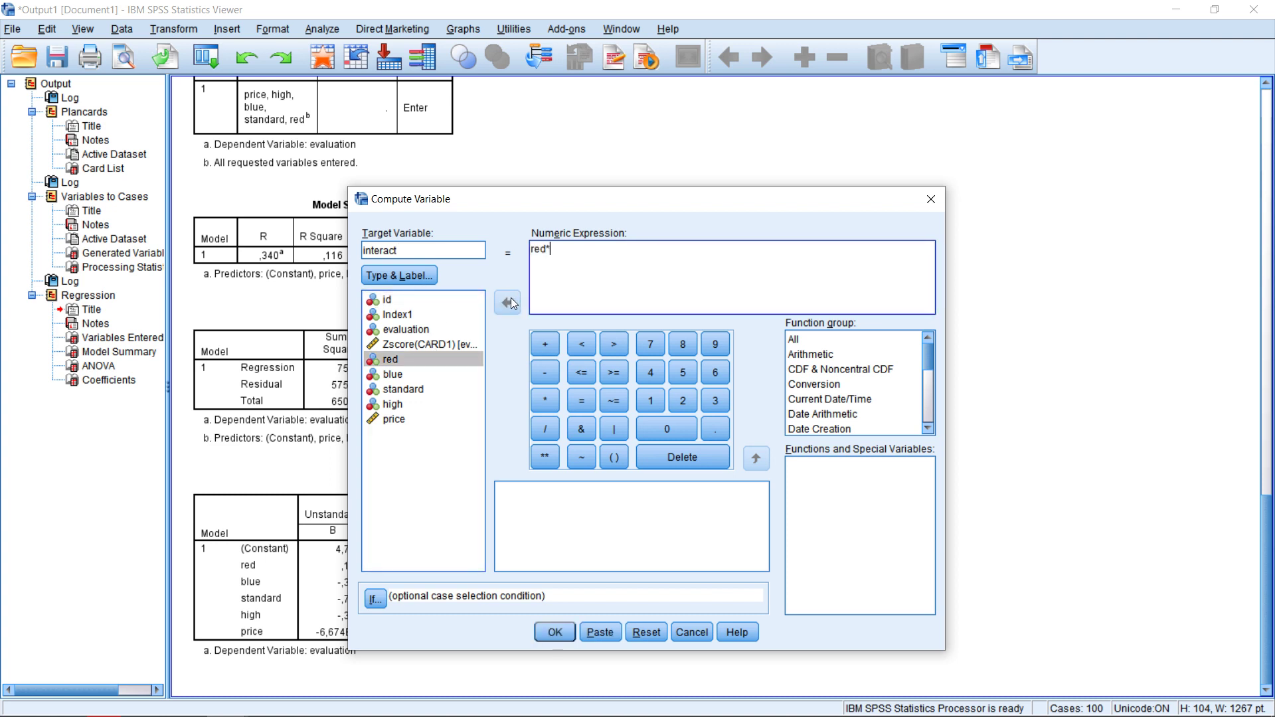
{"action": "left_click", "coordinate": [389, 405]}
{"action": "left_click", "coordinate": [390, 406]}
{"action": "left_click", "coordinate": [508, 302]}
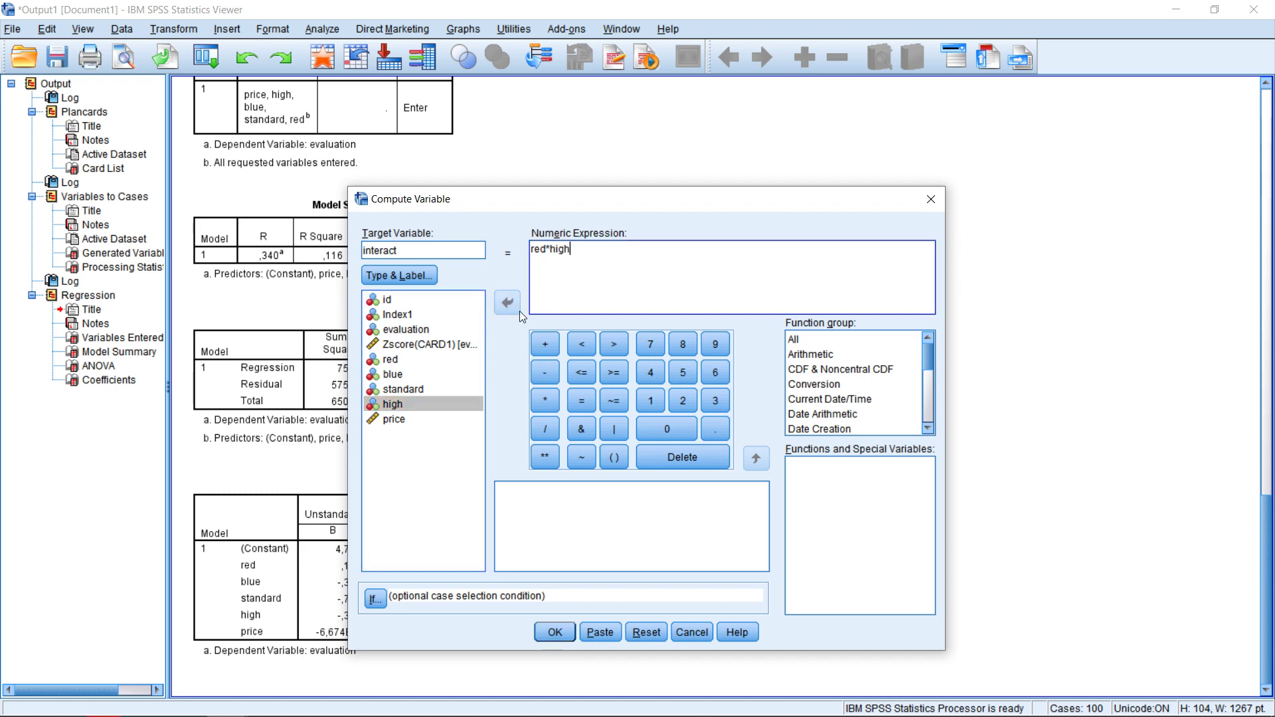
{"action": "left_click", "coordinate": [554, 632]}
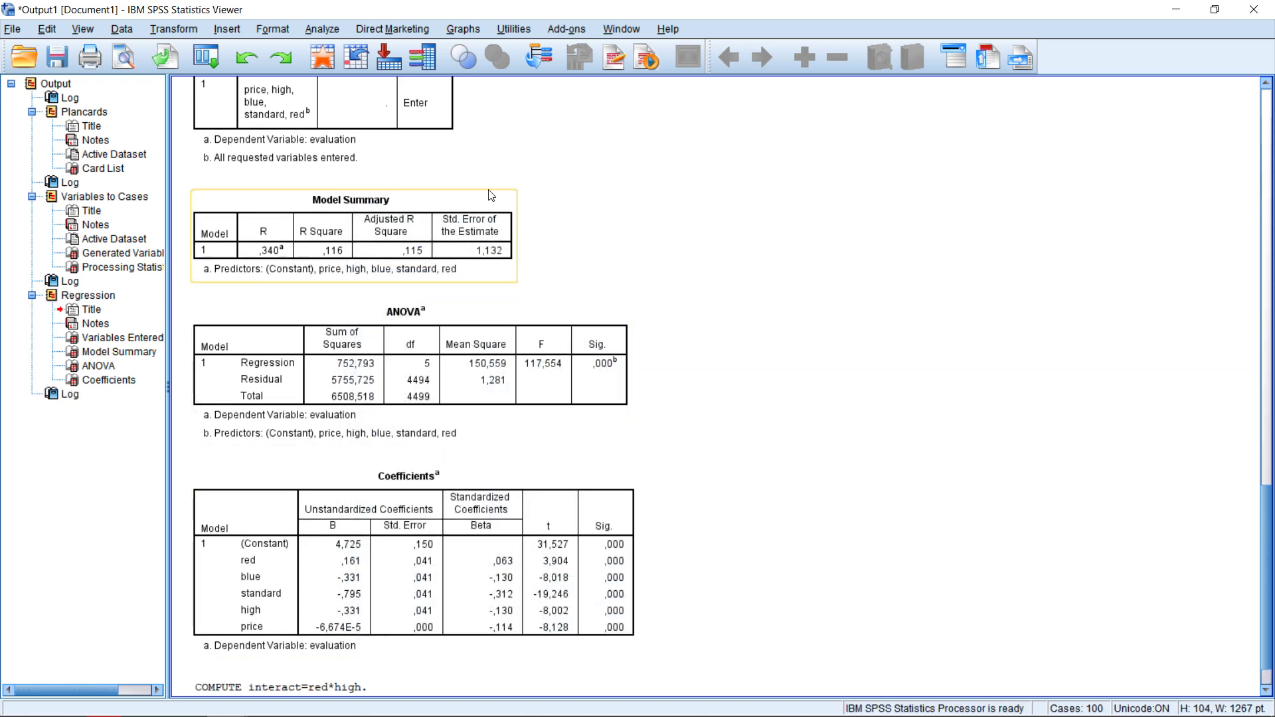
Rerun the linear regression with interact added to the independent variables.
{"action": "left_click", "coordinate": [342, 29]}
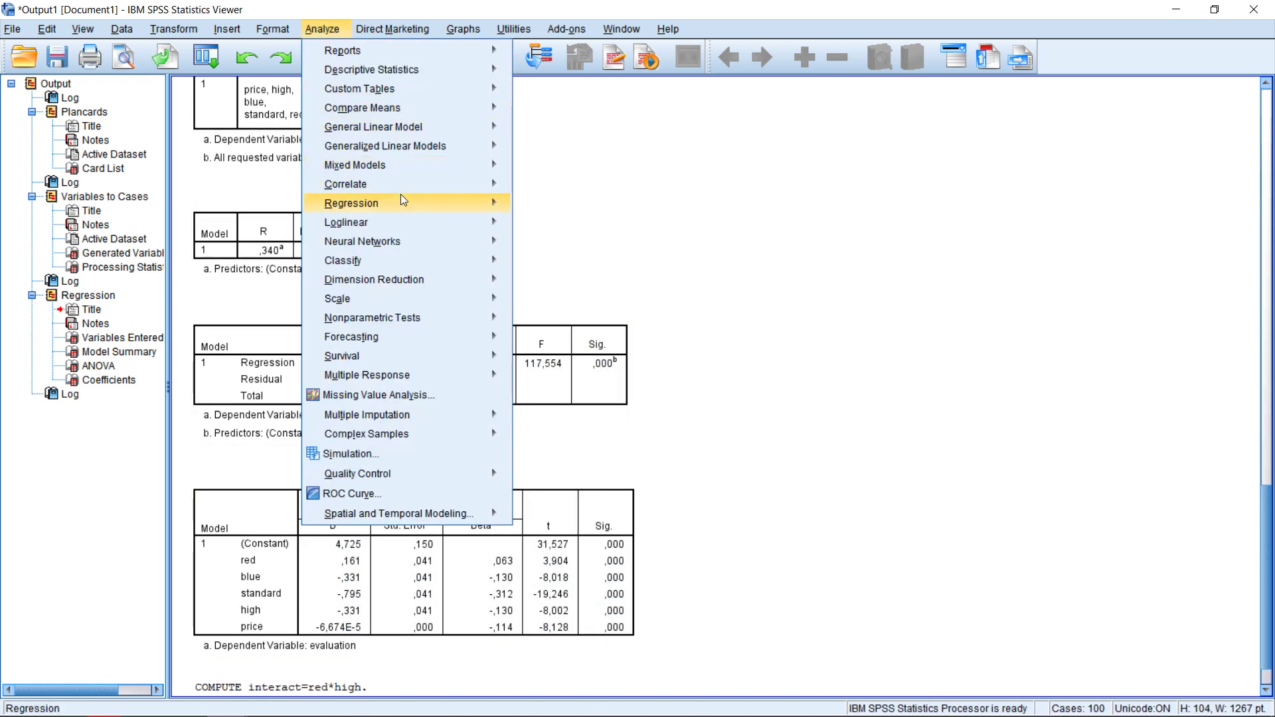
{"action": "mouse_move", "coordinate": [407, 204]}
{"action": "left_click", "coordinate": [549, 227]}
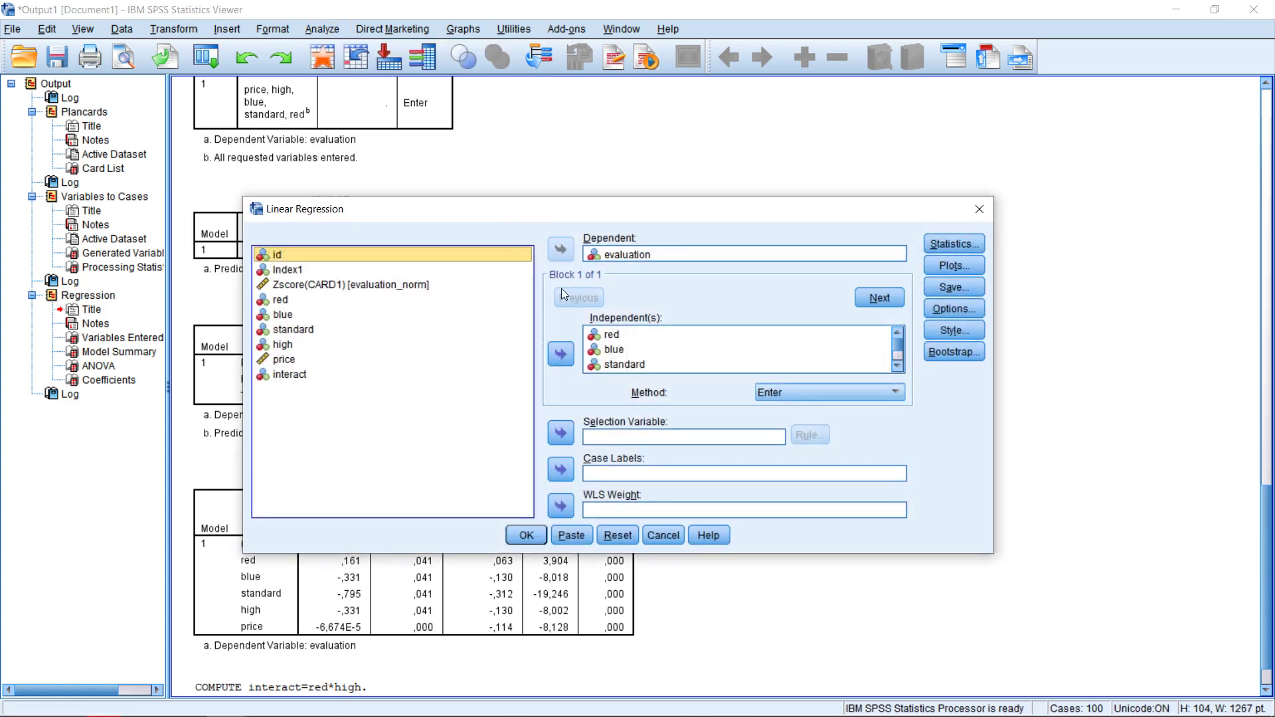
{"action": "left_click", "coordinate": [297, 375]}
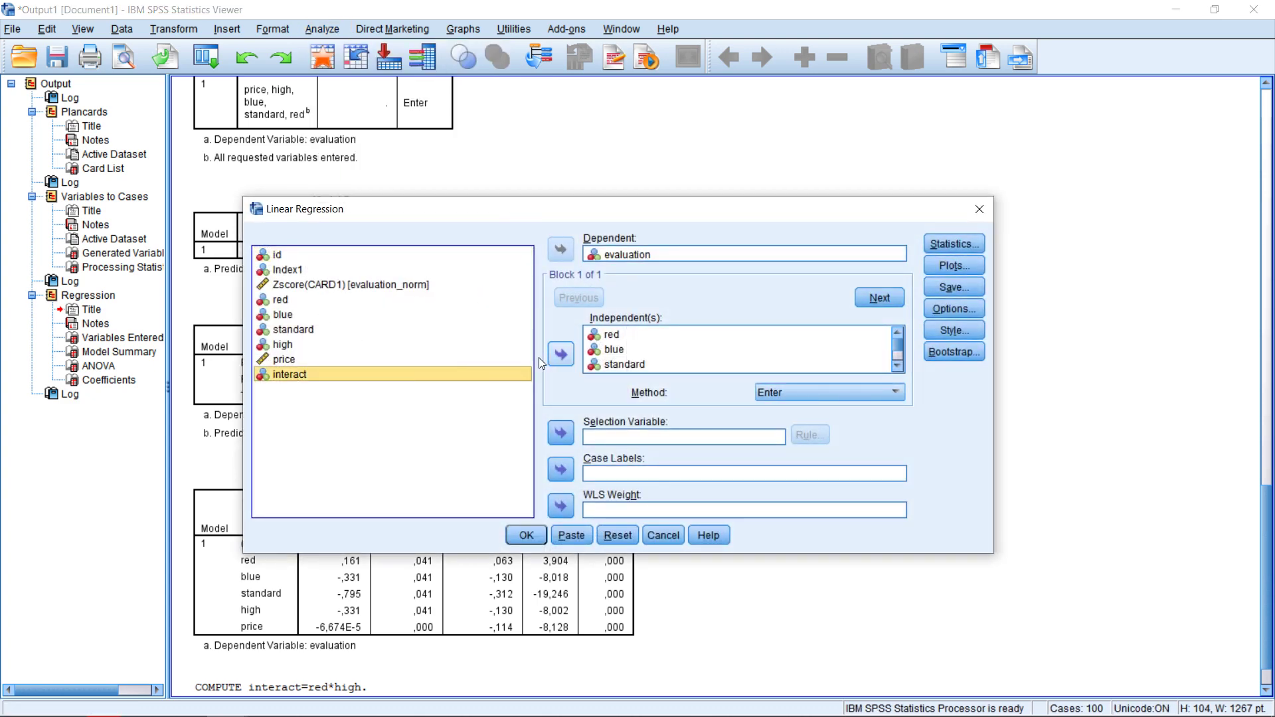
{"action": "left_click", "coordinate": [556, 356]}
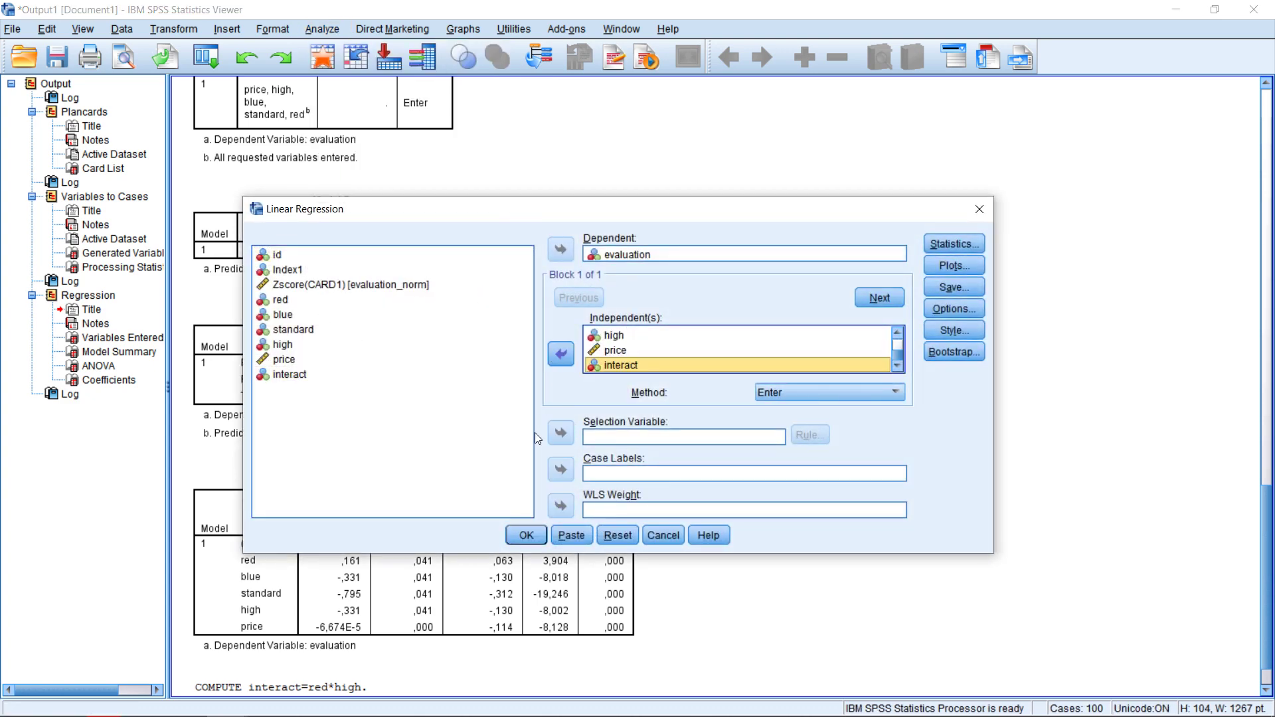
{"action": "left_click", "coordinate": [526, 535]}
{"action": "scroll", "coordinate": [790, 362], "scroll_direction": "down", "scroll_amount": 2}
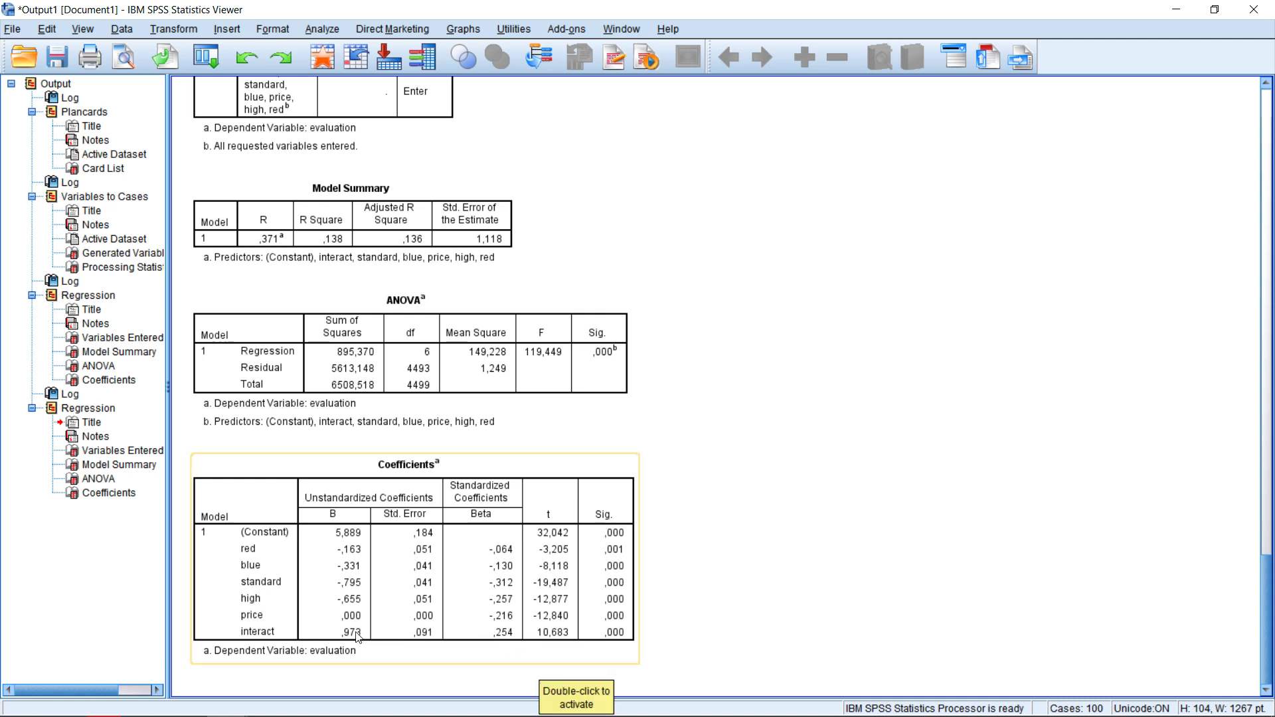
{"action": "scroll", "coordinate": [358, 634], "scroll_direction": "up", "scroll_amount": 2}
{"action": "left_click", "coordinate": [283, 300]}
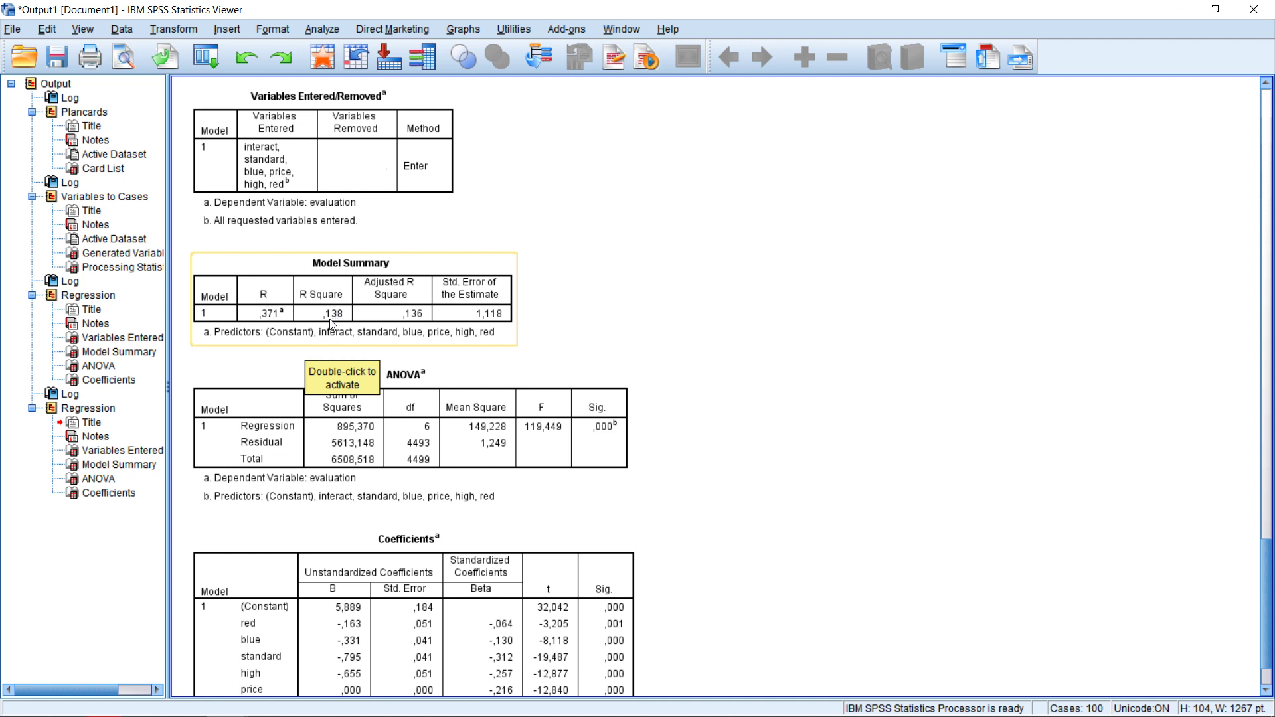
{"action": "left_click", "coordinate": [894, 383]}
{"action": "scroll", "coordinate": [664, 449], "scroll_direction": "down", "scroll_amount": 2}
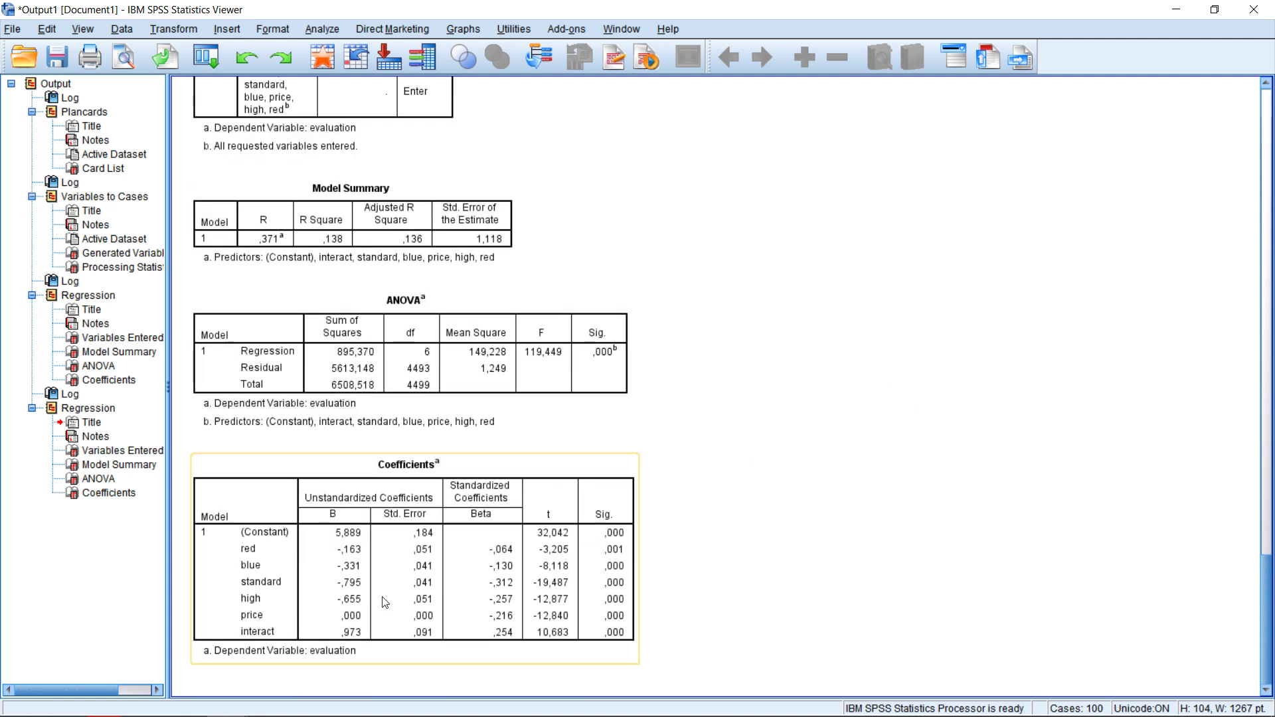